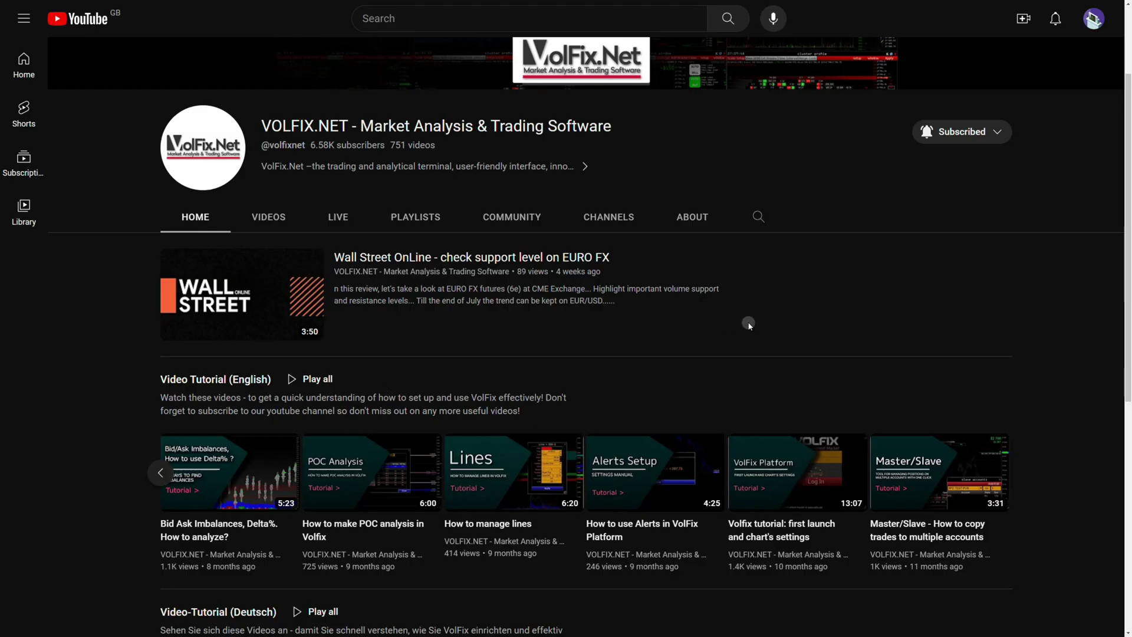
- Open the channel's Video Tutorial (English) playlist and browse its videos, dismissing the hidden-video notice
scroll(746, 325, down, 2)
scroll(745, 328, up, 2)
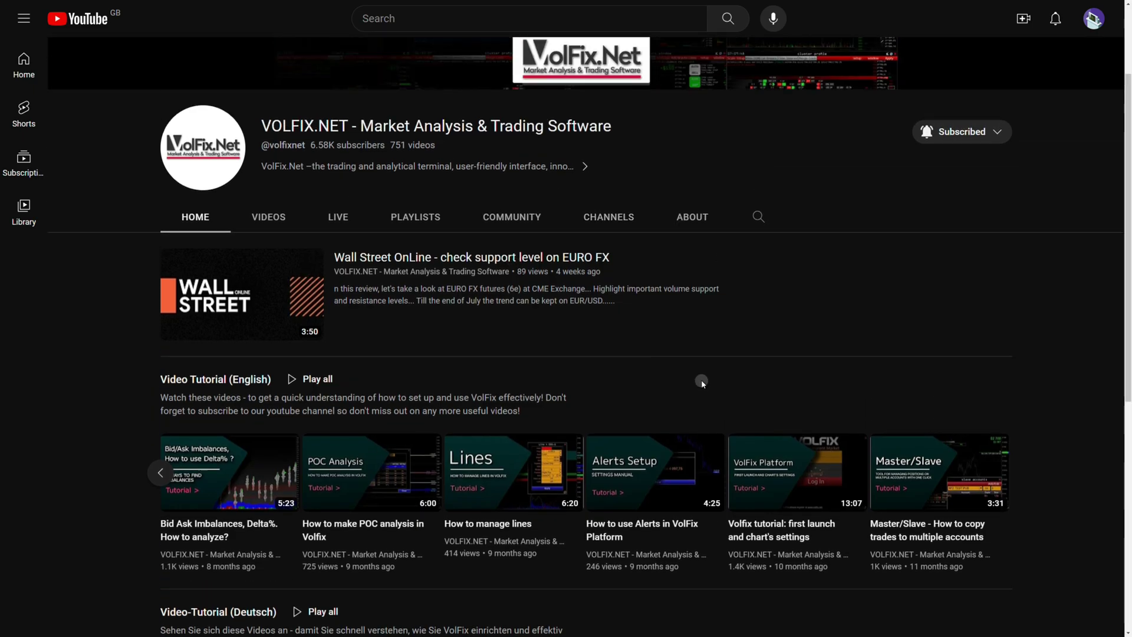
click(258, 380)
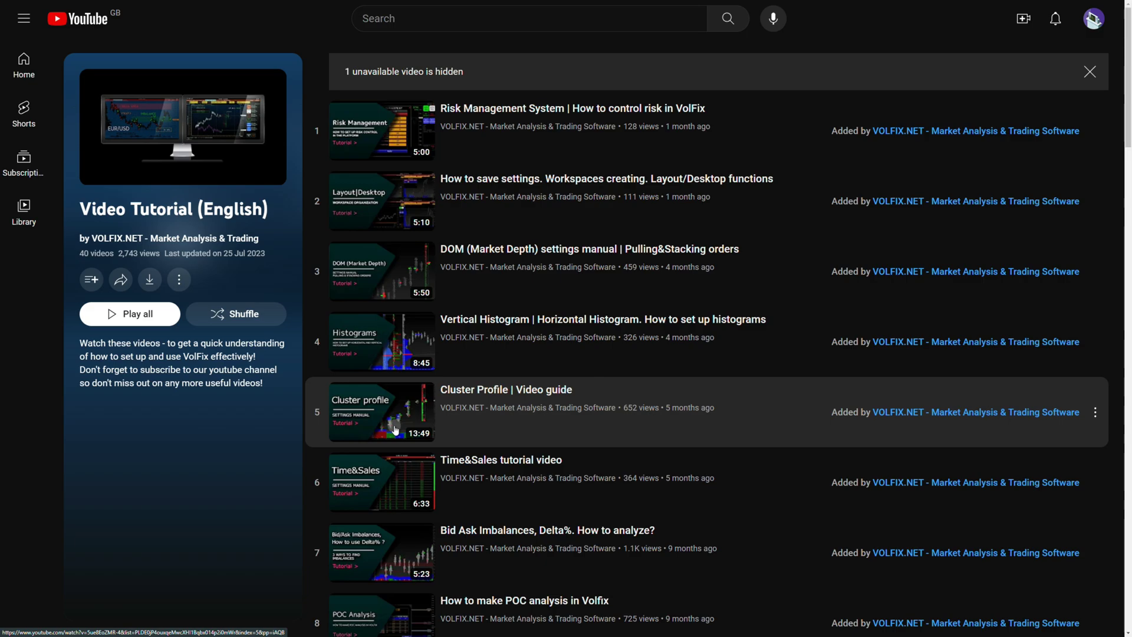
click(1090, 71)
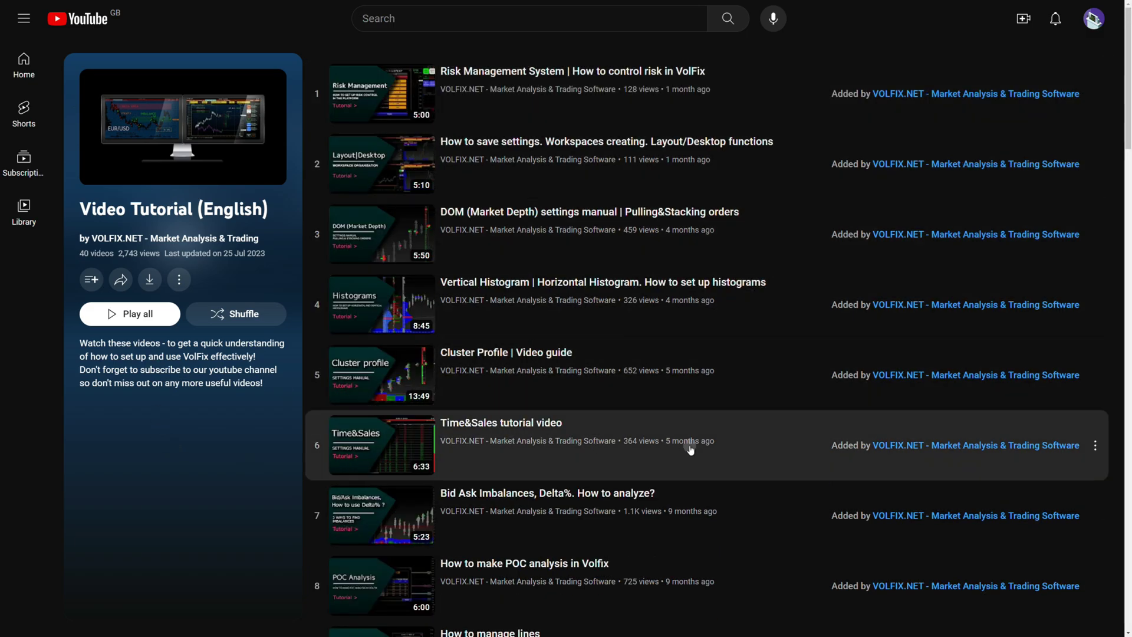
scroll(687, 448, down, 2)
scroll(685, 451, down, 3)
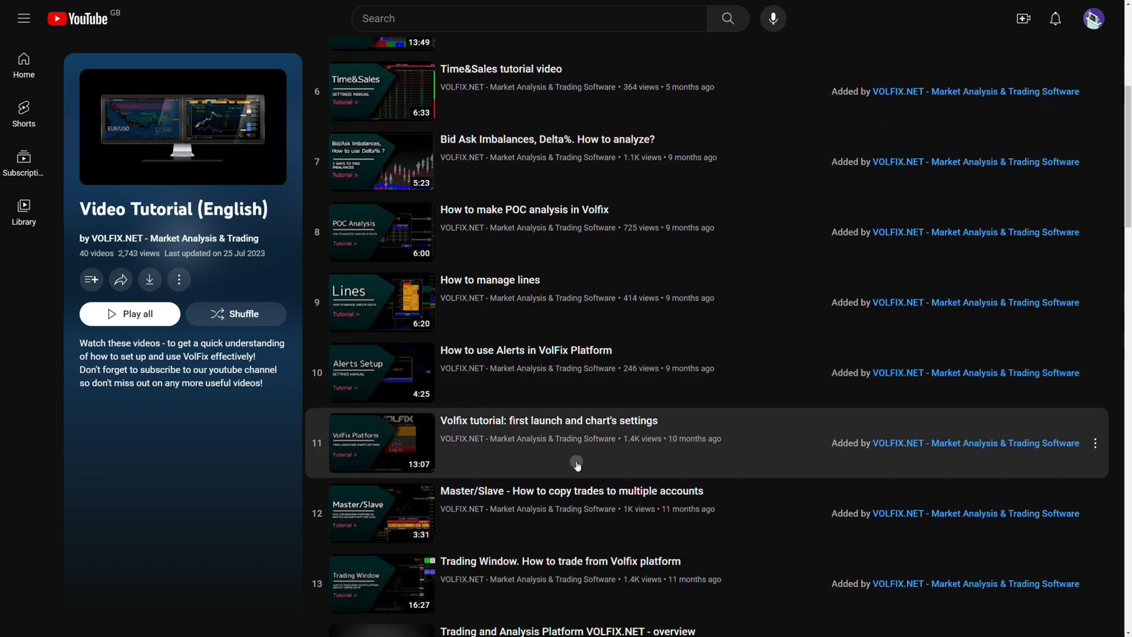
scroll(577, 465, down, 2)
scroll(578, 465, up, 7)
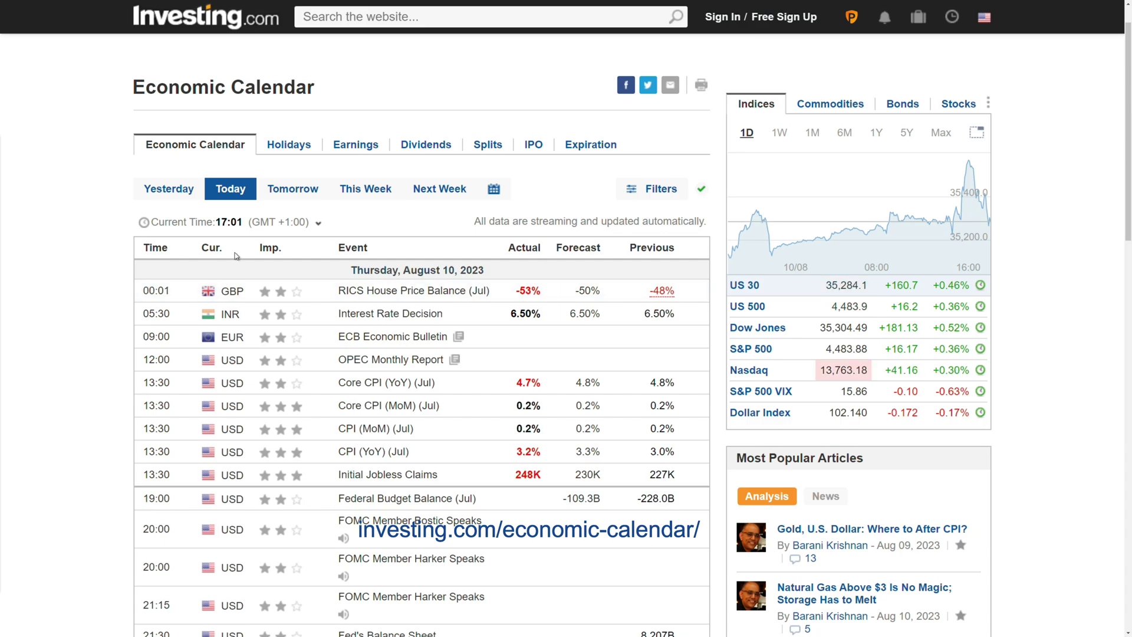
- Switch the economic calendar to this week and apply its filters with two- and three-star importance selected
click(365, 189)
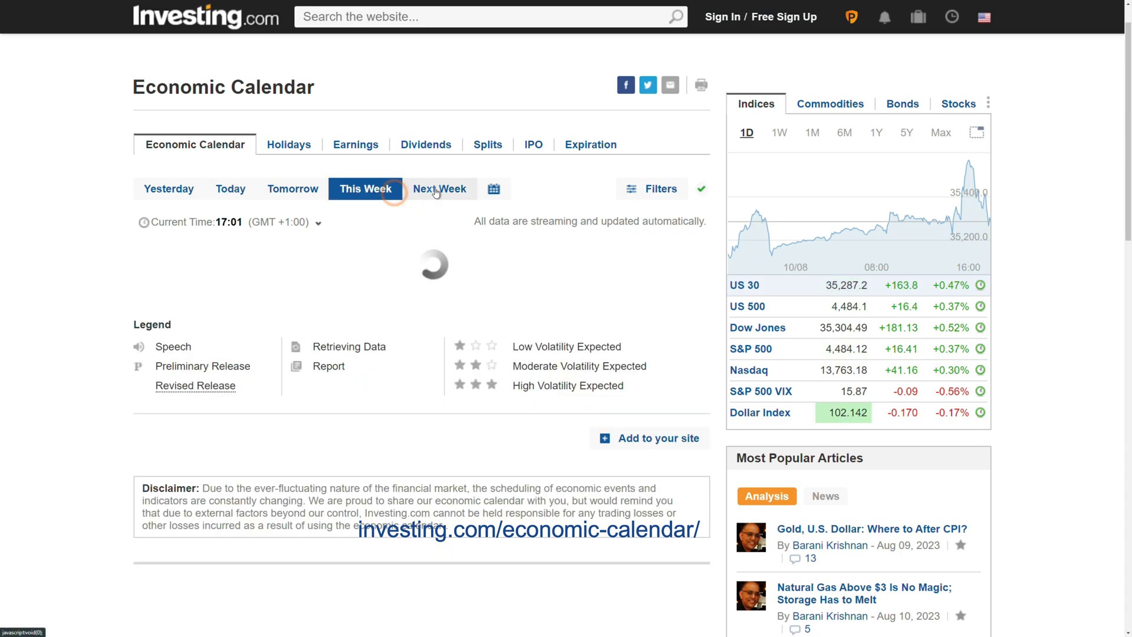
scroll(825, 294, down, 2)
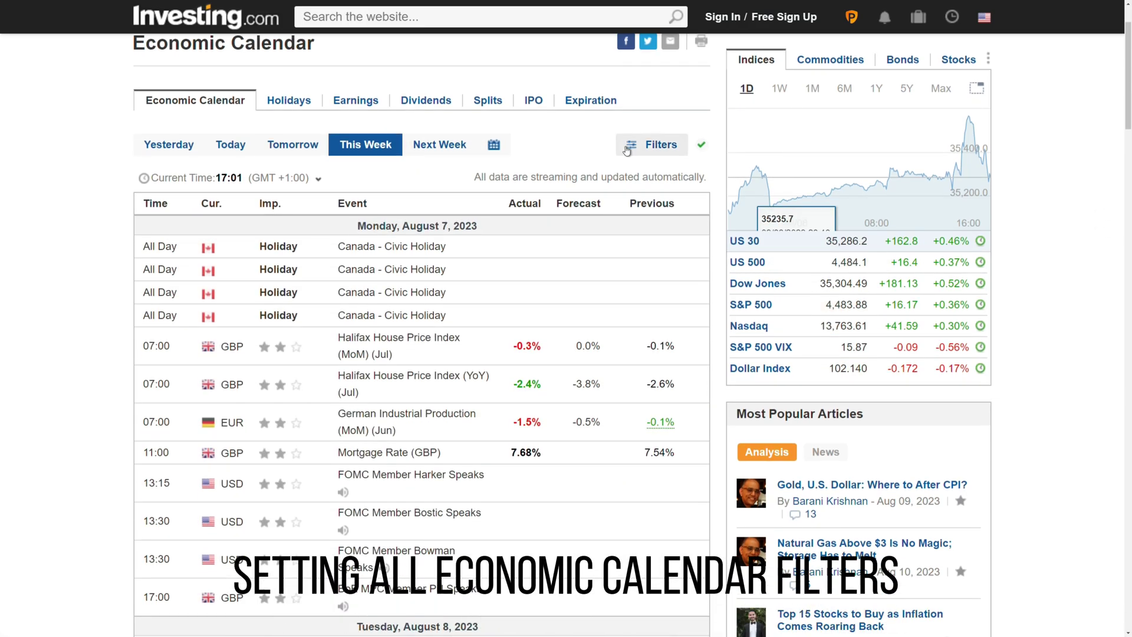
click(653, 145)
scroll(139, 362, down, 15)
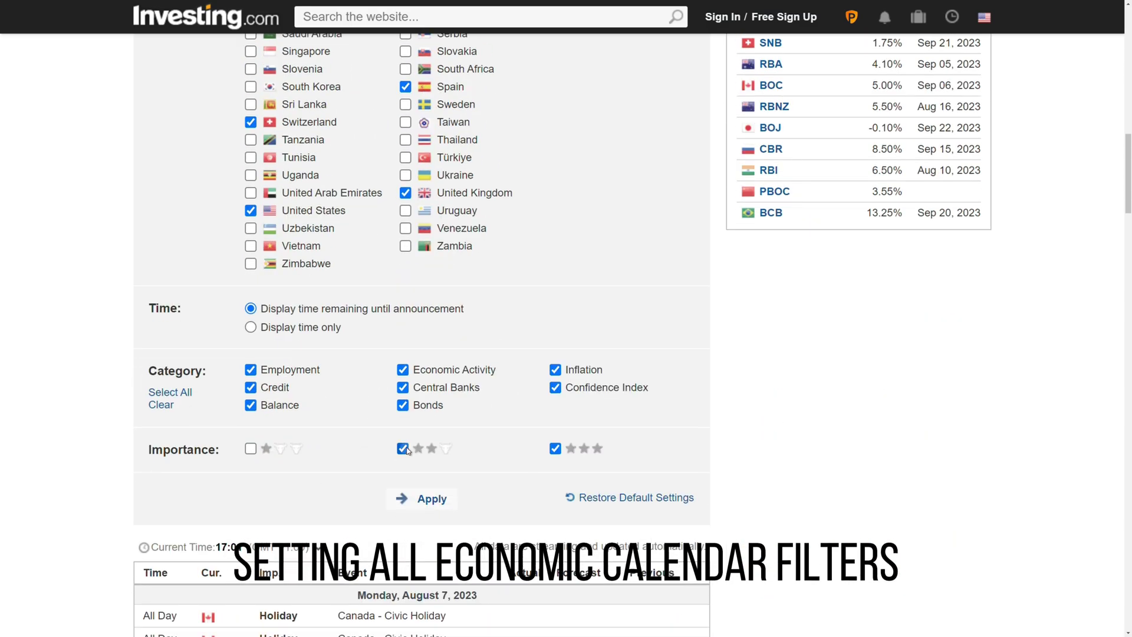
click(421, 498)
- Examine this week's economic events by day, comparing their importance, actual, forecast and previous values
scroll(91, 348, down, 10)
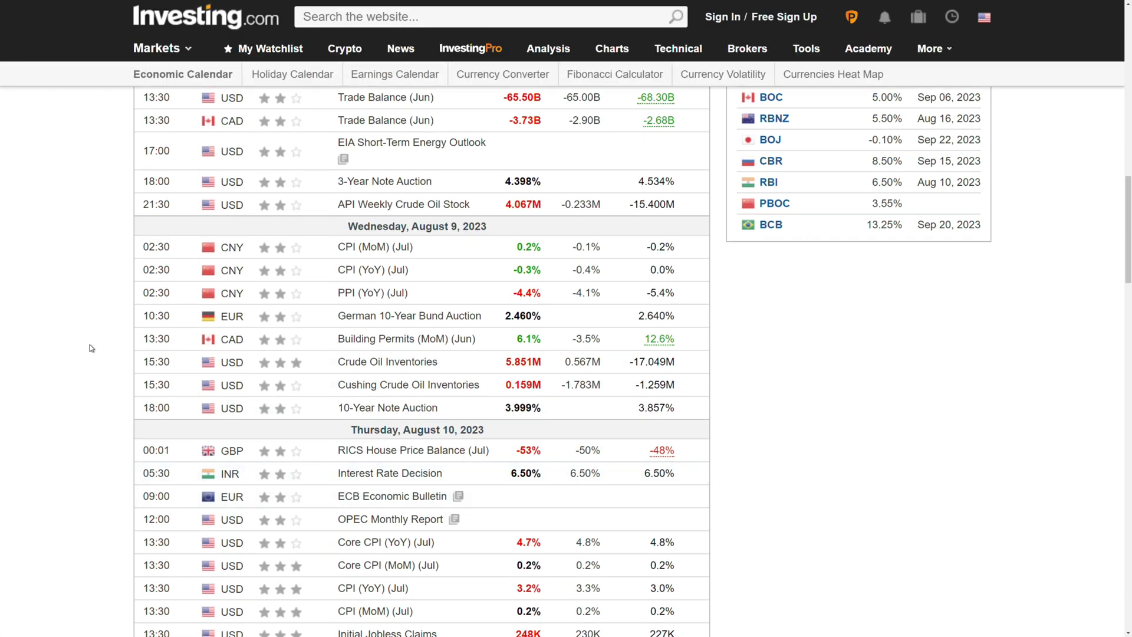
scroll(98, 391, up, 2)
scroll(553, 458, down, 3)
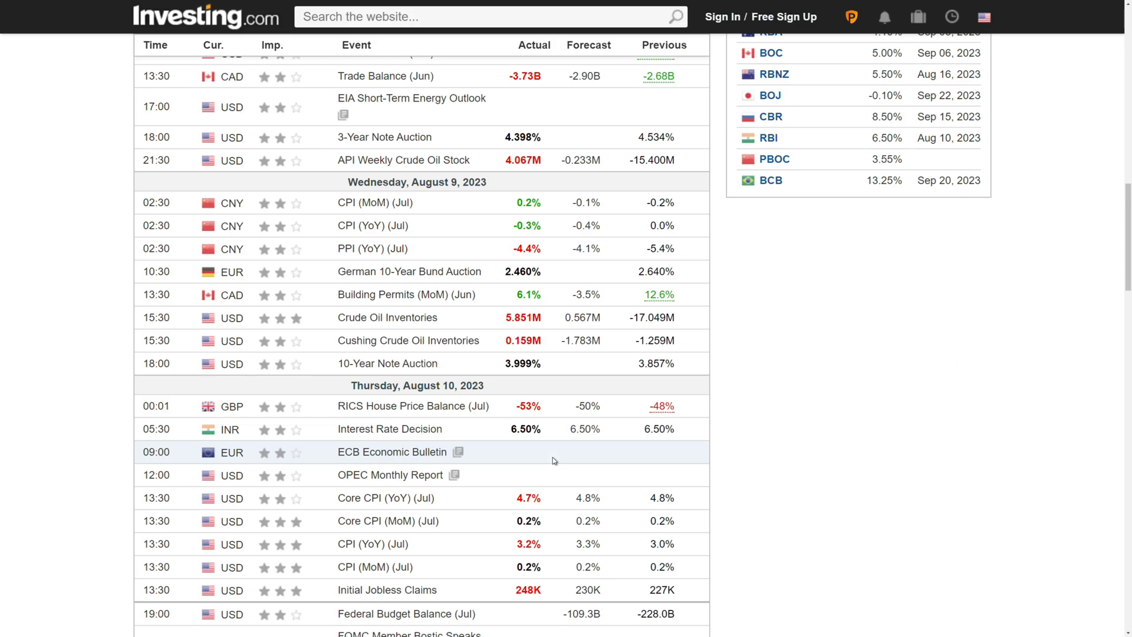
scroll(402, 466, down, 3)
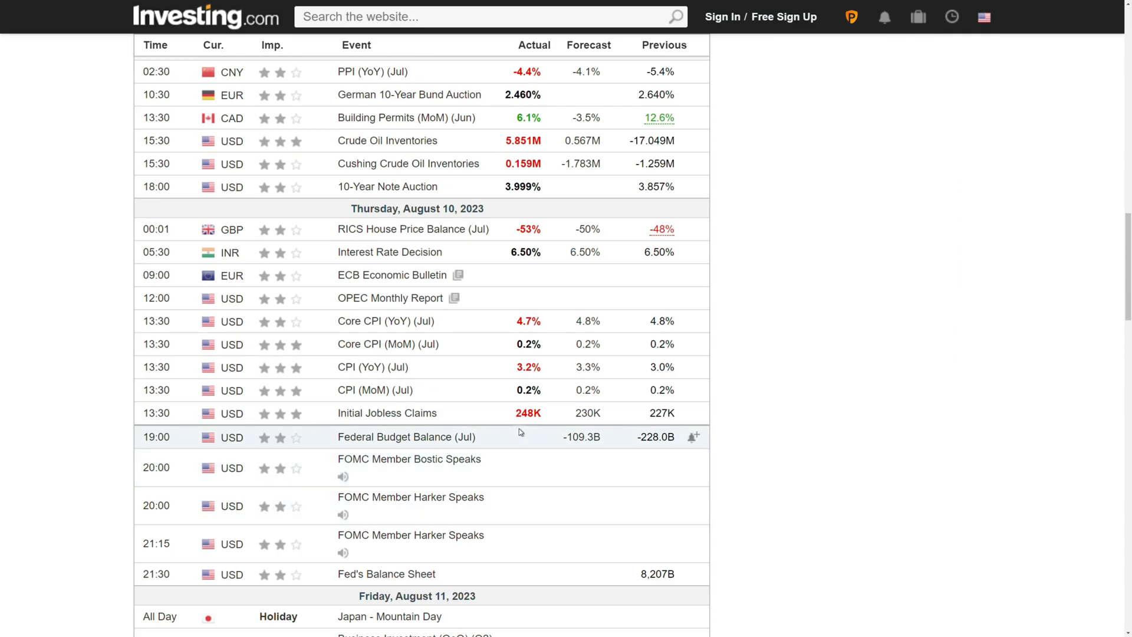
scroll(518, 429, down, 2)
scroll(687, 439, down, 2)
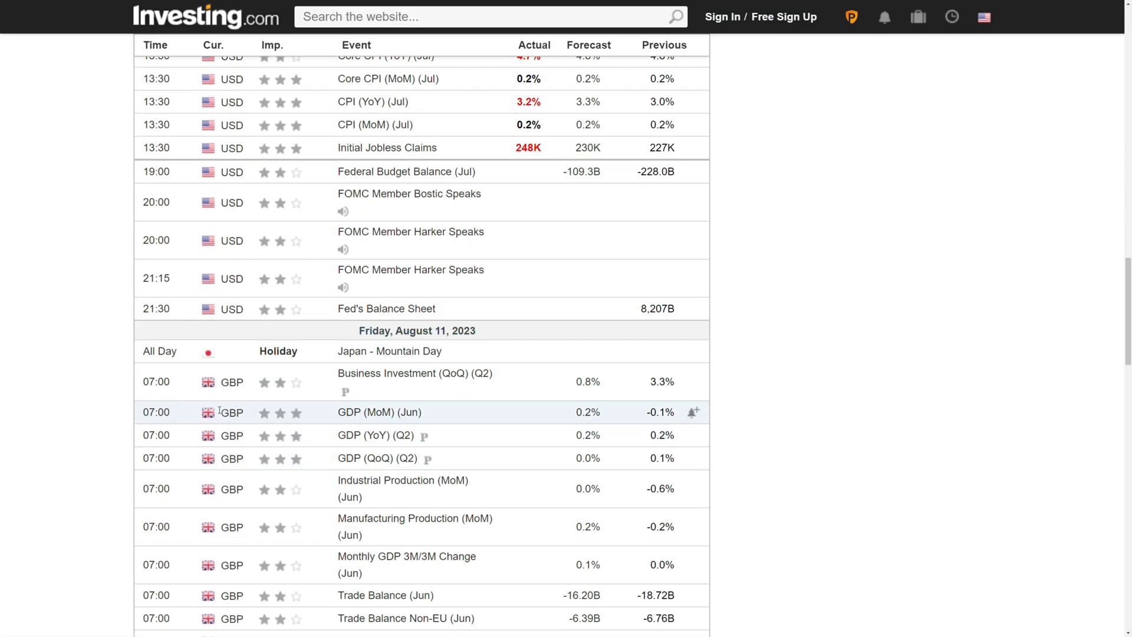
scroll(691, 451, down, 2)
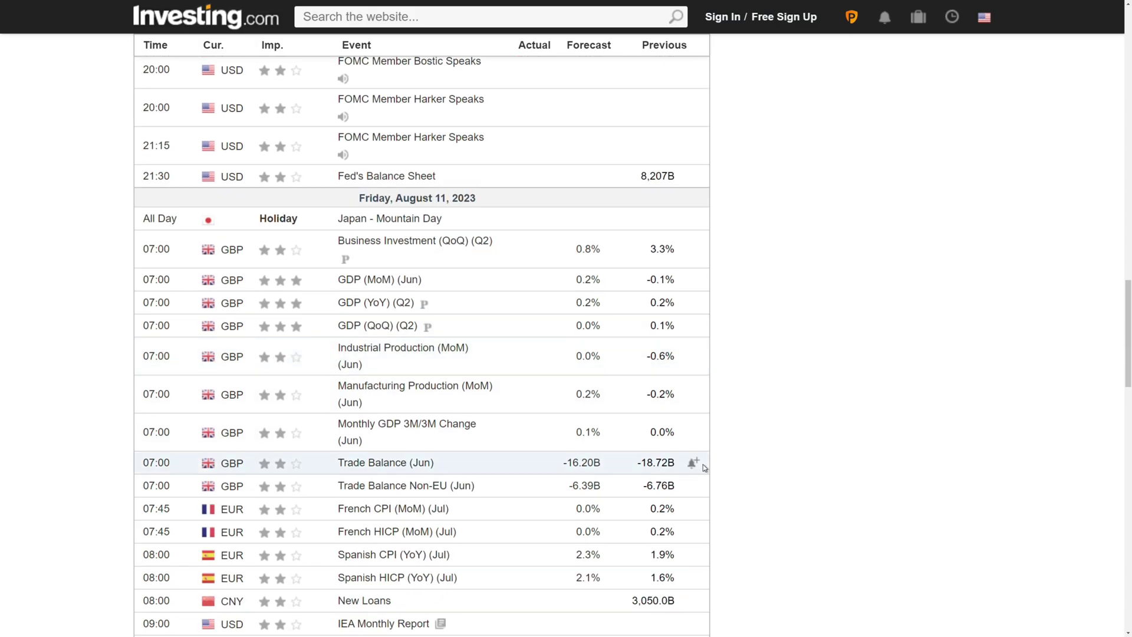
scroll(703, 464, down, 3)
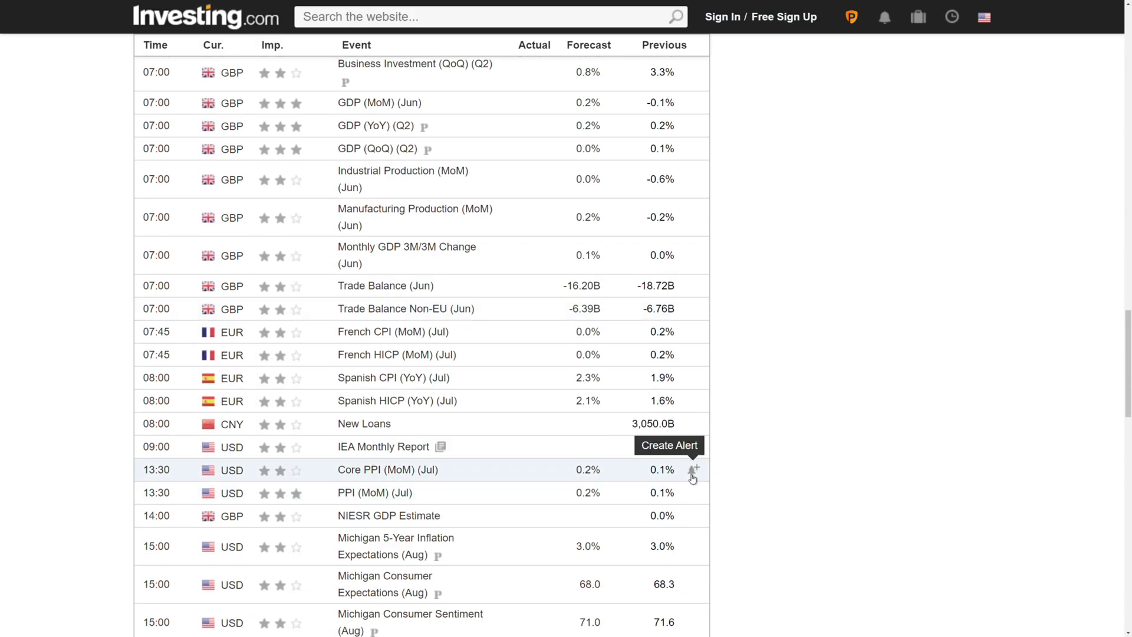
scroll(692, 474, down, 2)
scroll(493, 475, down, 5)
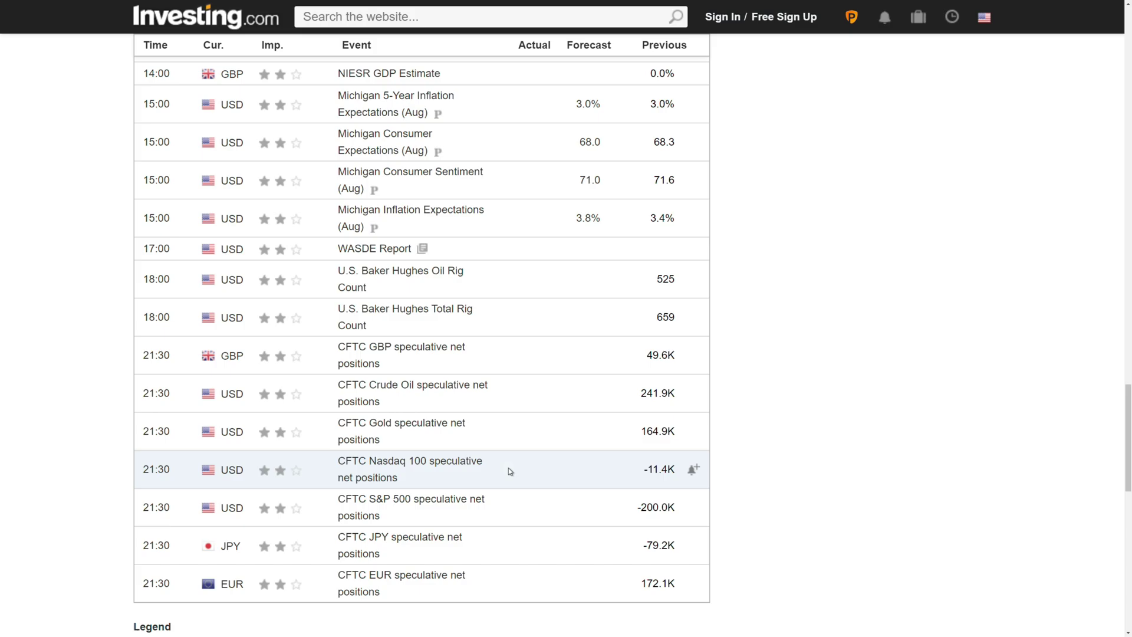
- Check the volatility star ratings in the legend below the events and return to the calendar's date range options
scroll(508, 468, down, 4)
drag(628, 466, 511, 467)
click(687, 403)
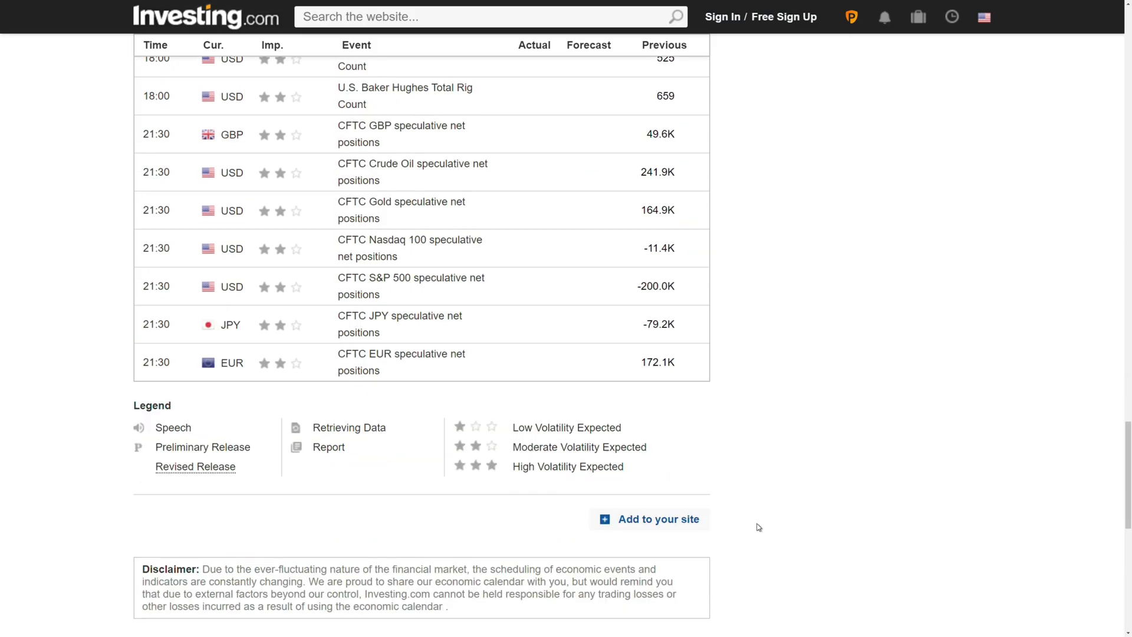
scroll(1054, 445, up, 15)
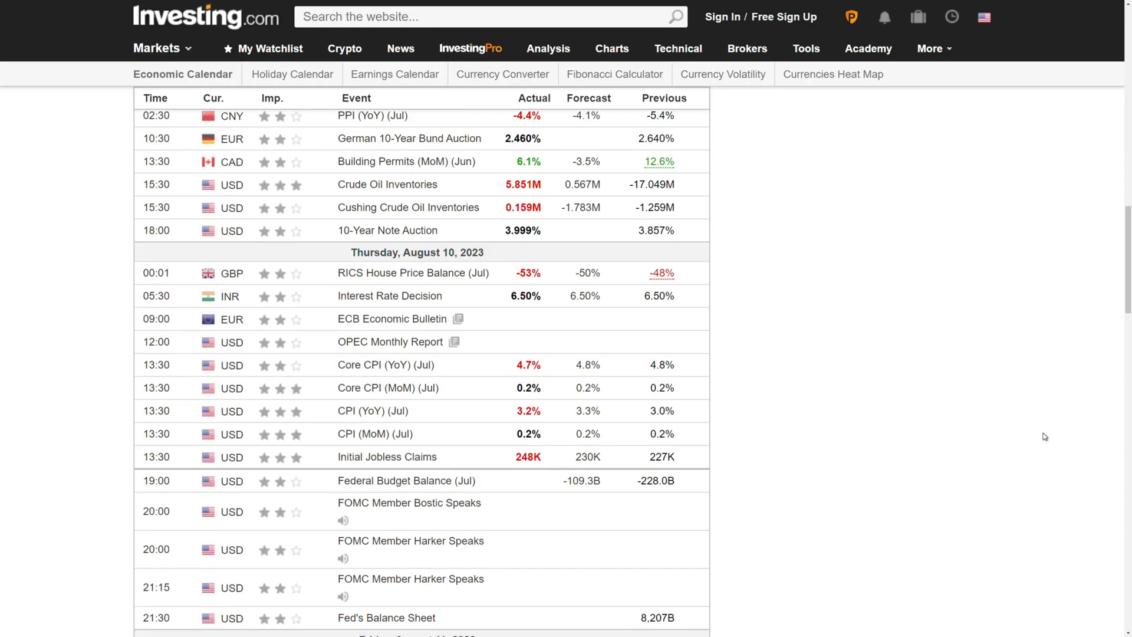
scroll(1041, 440, up, 4)
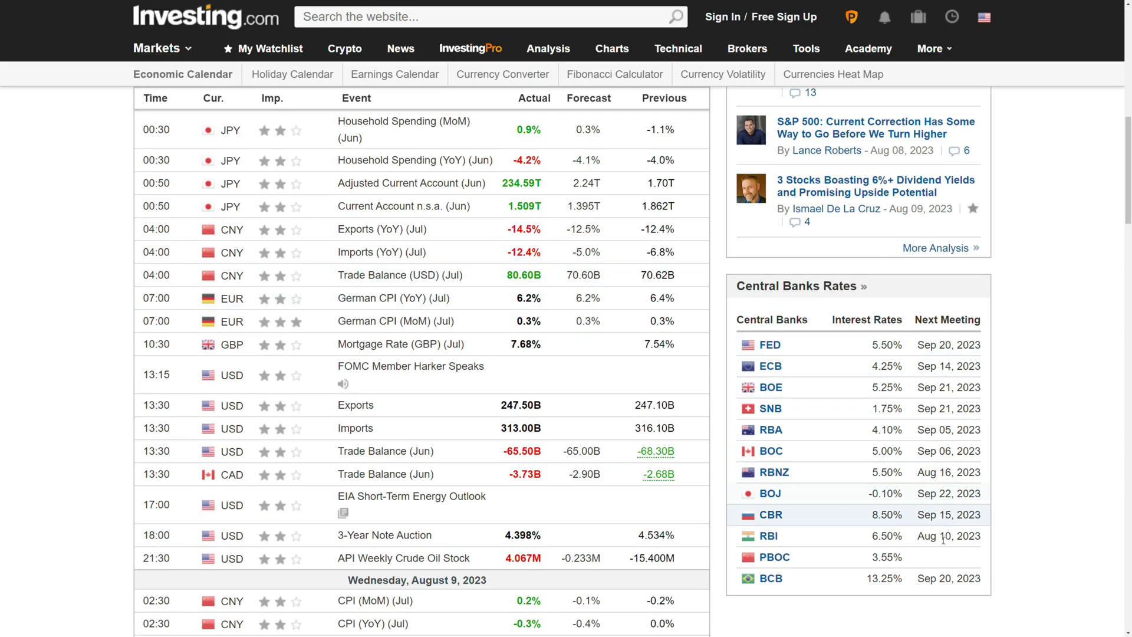
scroll(943, 556, up, 5)
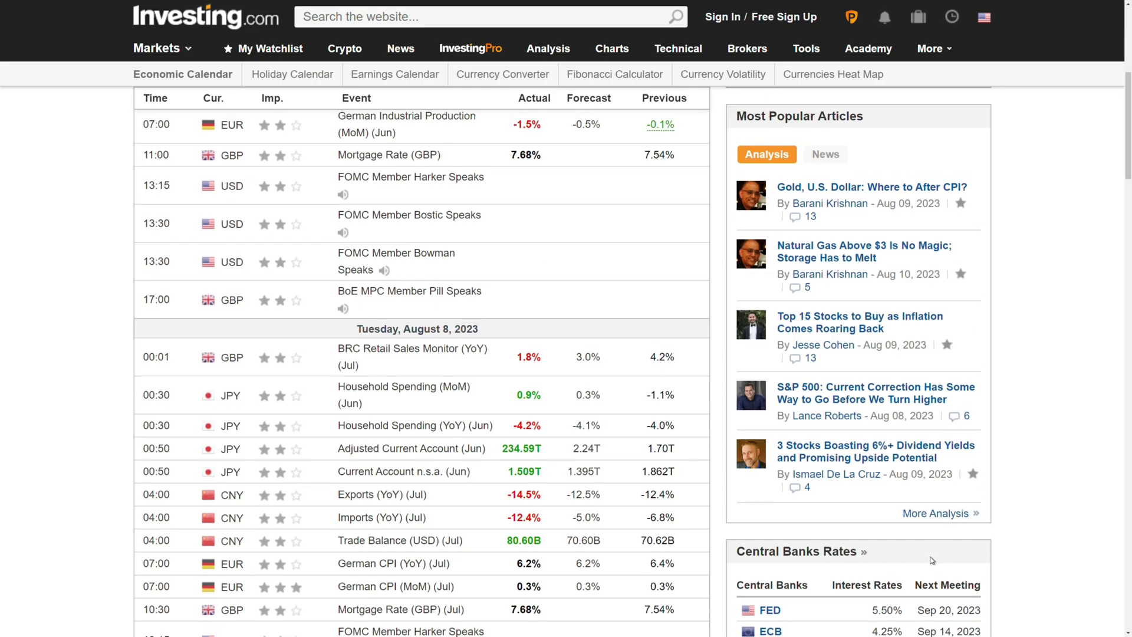
scroll(932, 560, up, 6)
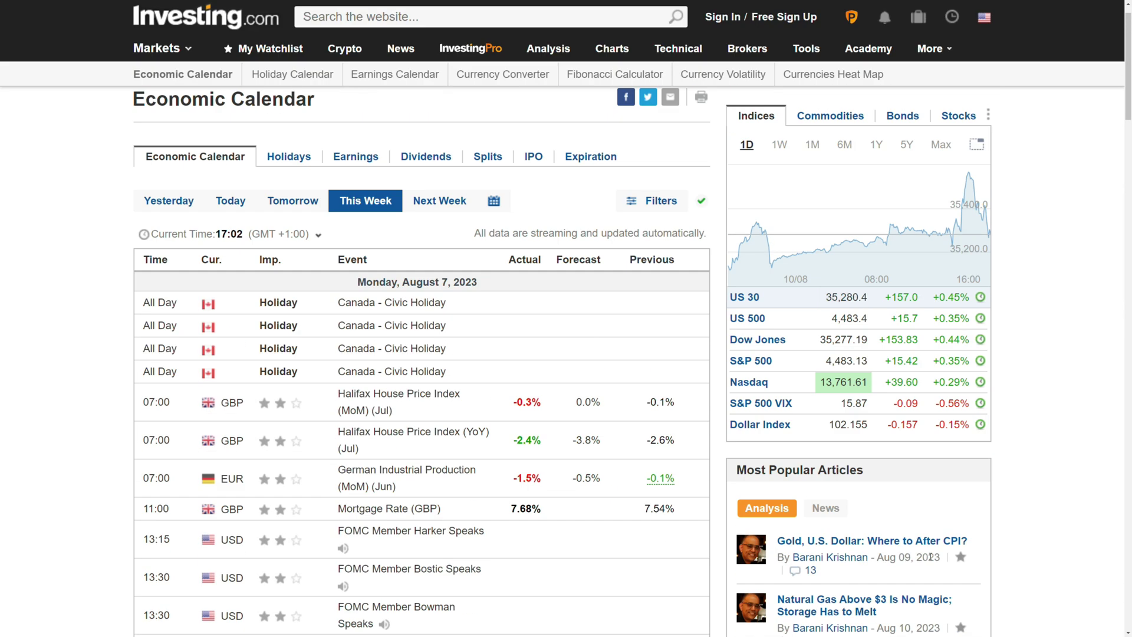
- Switch the economic calendar to next week and examine the upcoming events and their star ratings
click(442, 202)
scroll(125, 447, down, 3)
scroll(124, 454, down, 3)
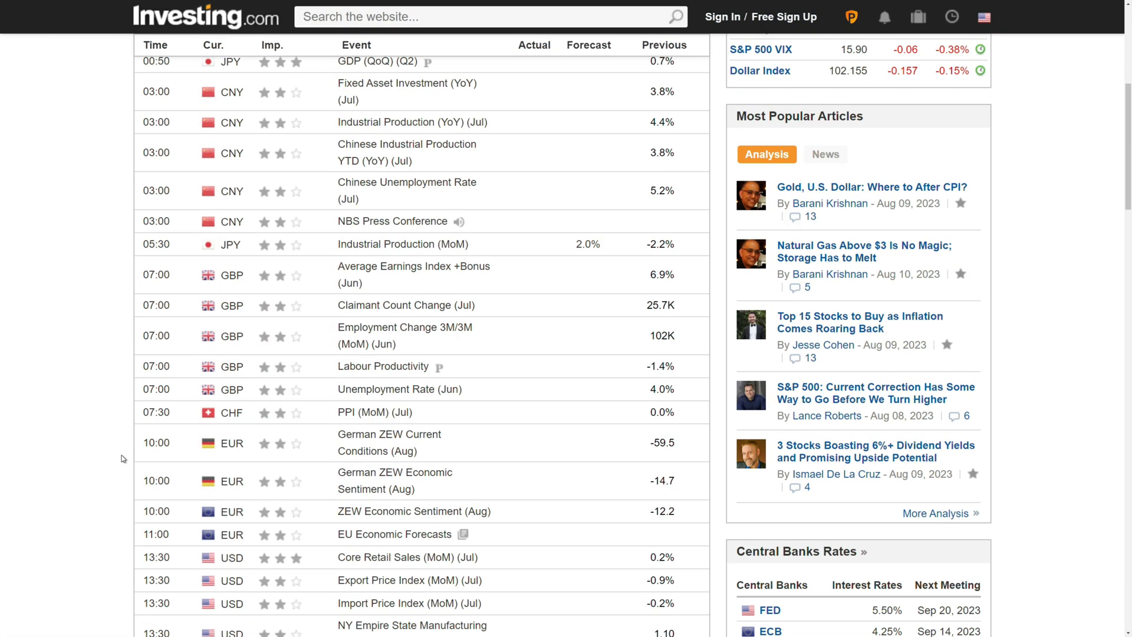
scroll(99, 455, down, 3)
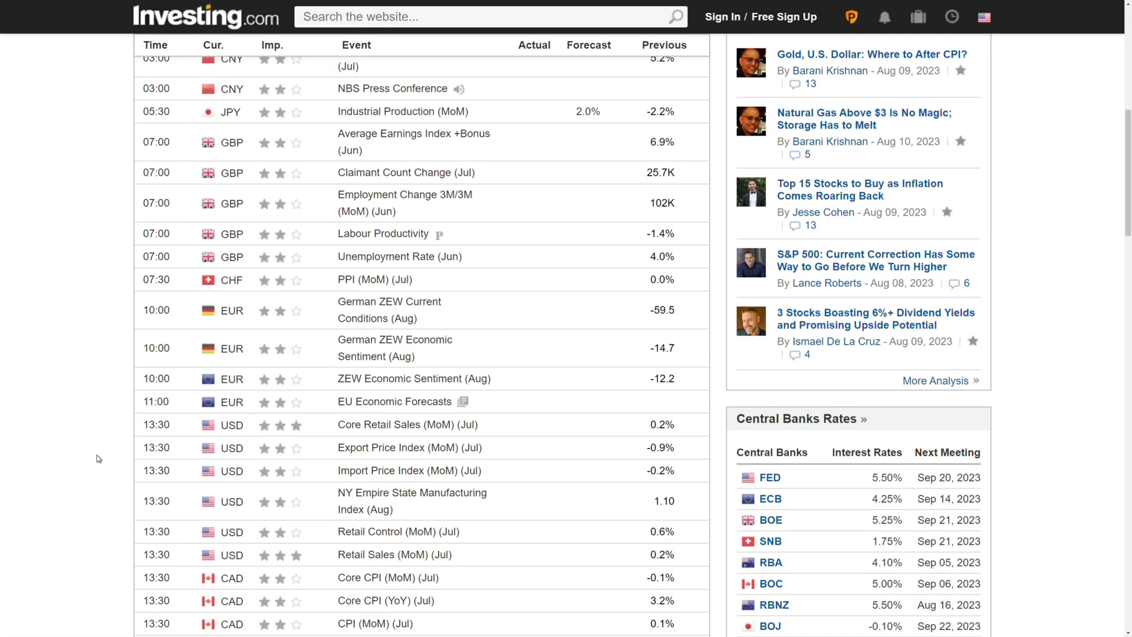
scroll(98, 459, down, 3)
scroll(96, 456, down, 3)
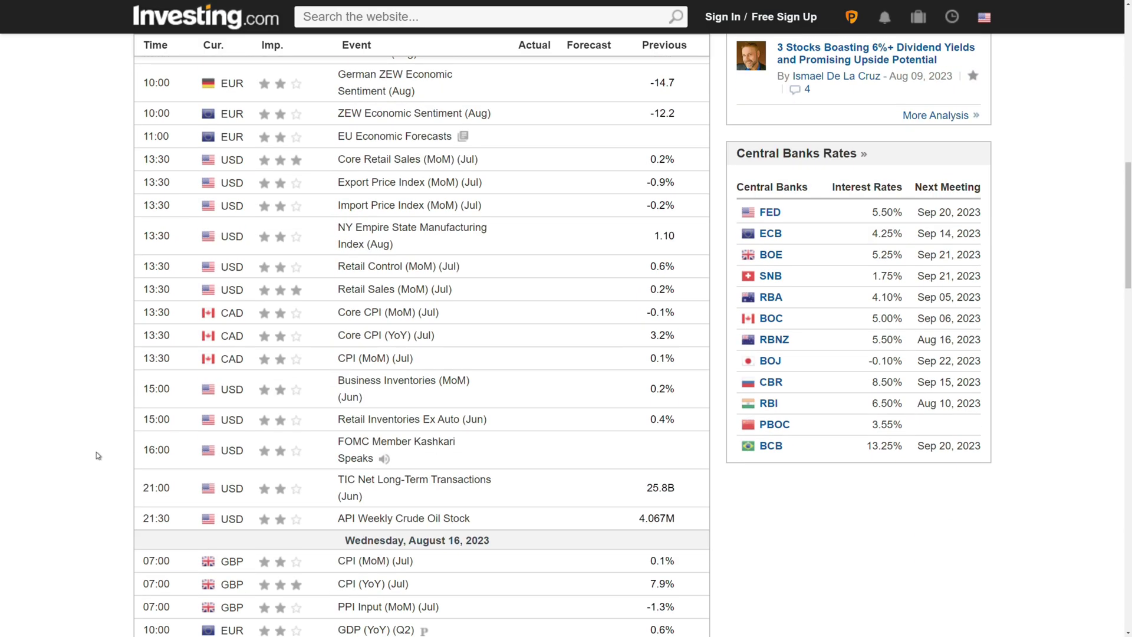
scroll(96, 452, down, 5)
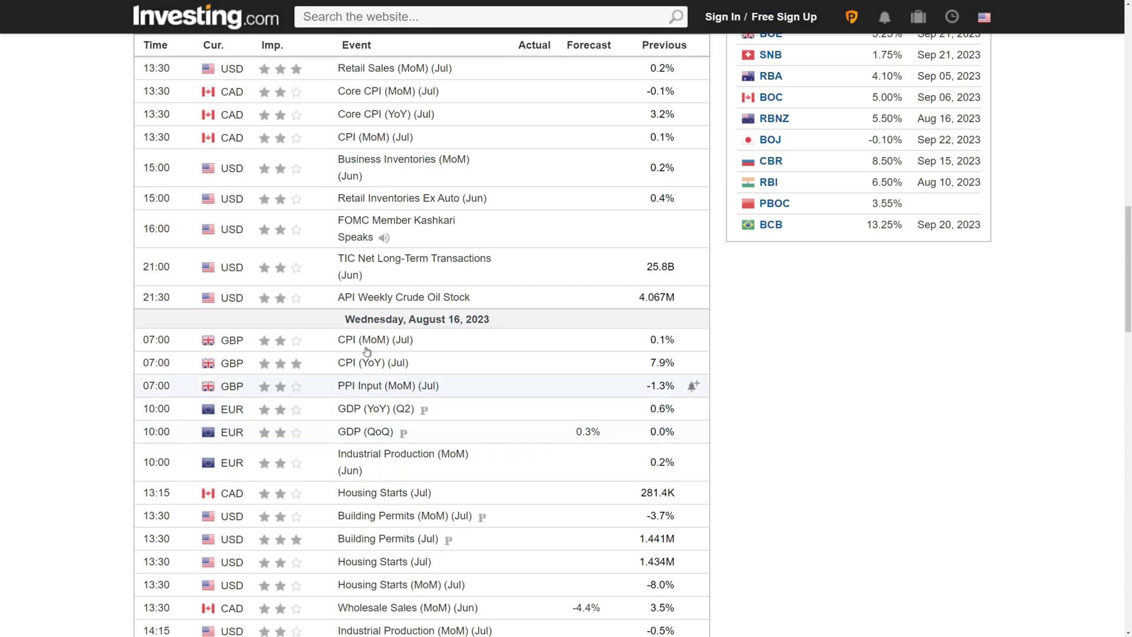
scroll(108, 469, down, 4)
scroll(108, 467, up, 15)
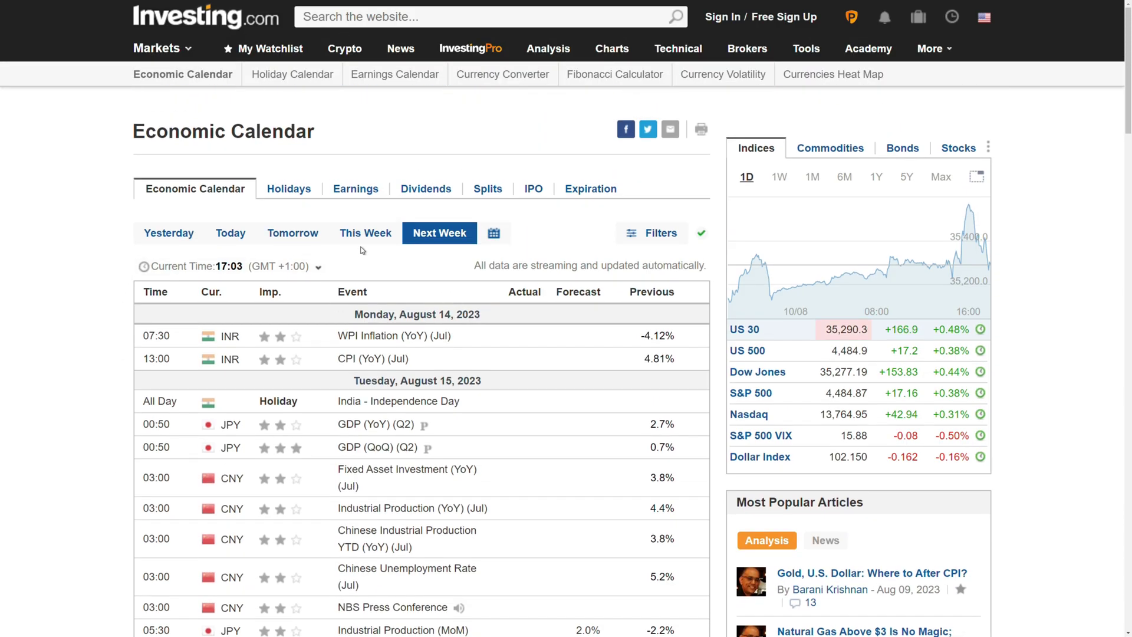
- Open the earnings calendar and sort the companies by market cap, largest first
click(353, 190)
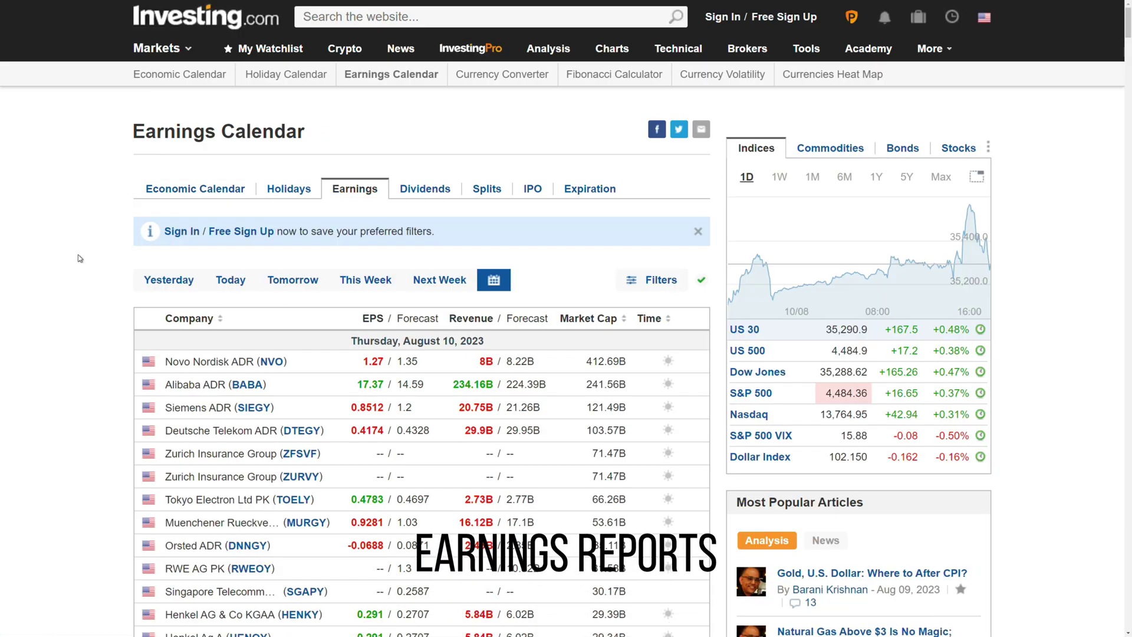
click(593, 318)
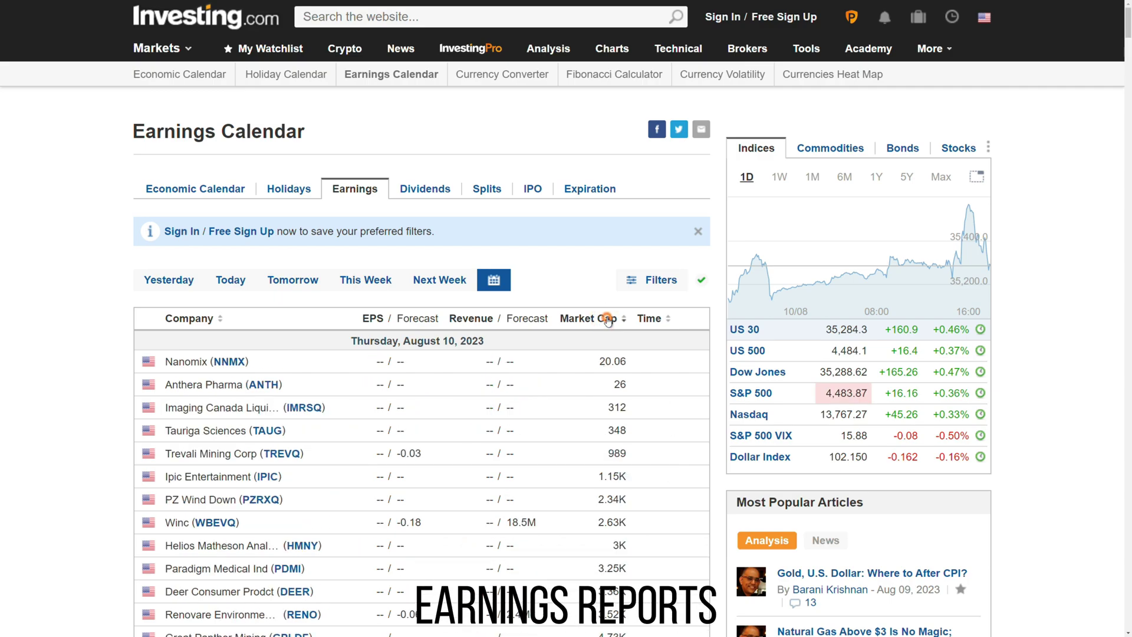
click(593, 318)
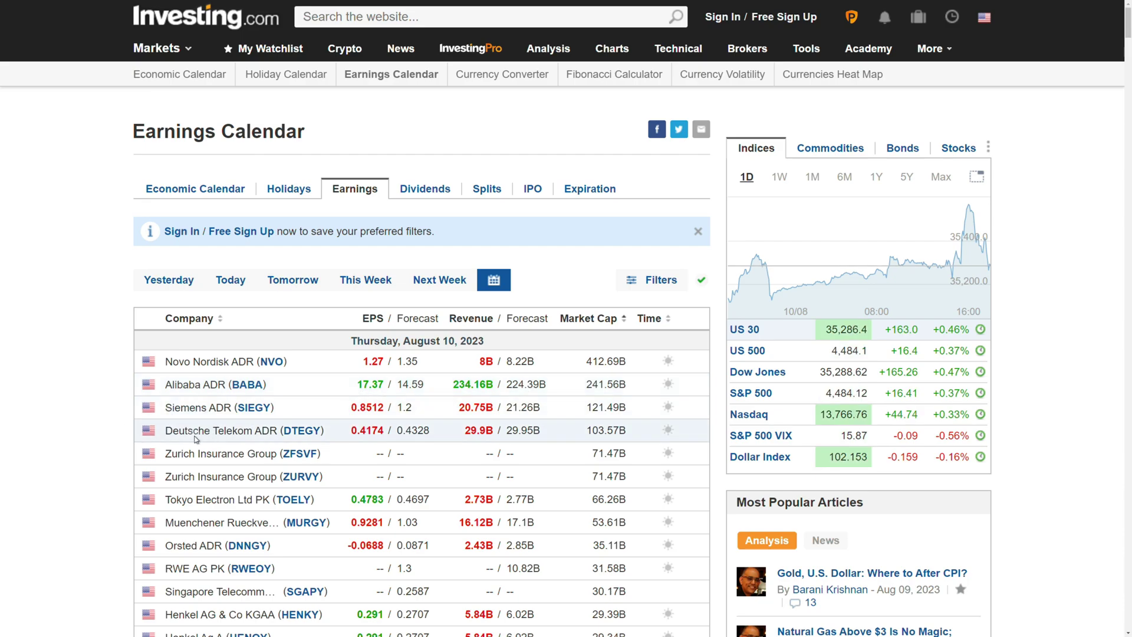
- Look through the largest reporting companies and switch the earnings calendar to this week
scroll(172, 476, down, 2)
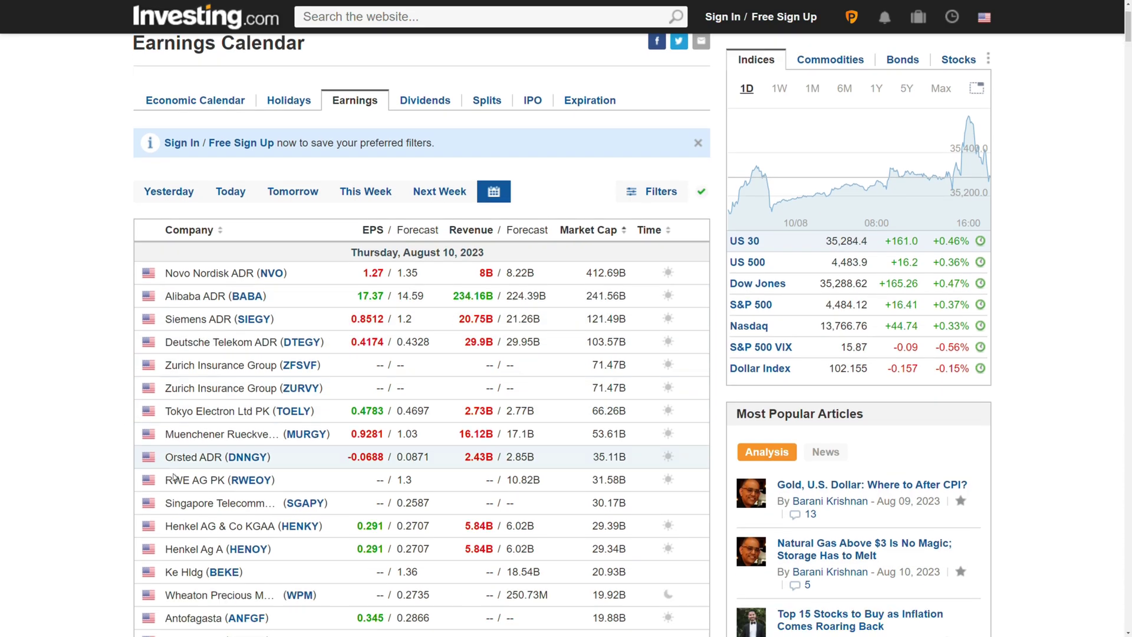
scroll(193, 454, down, 2)
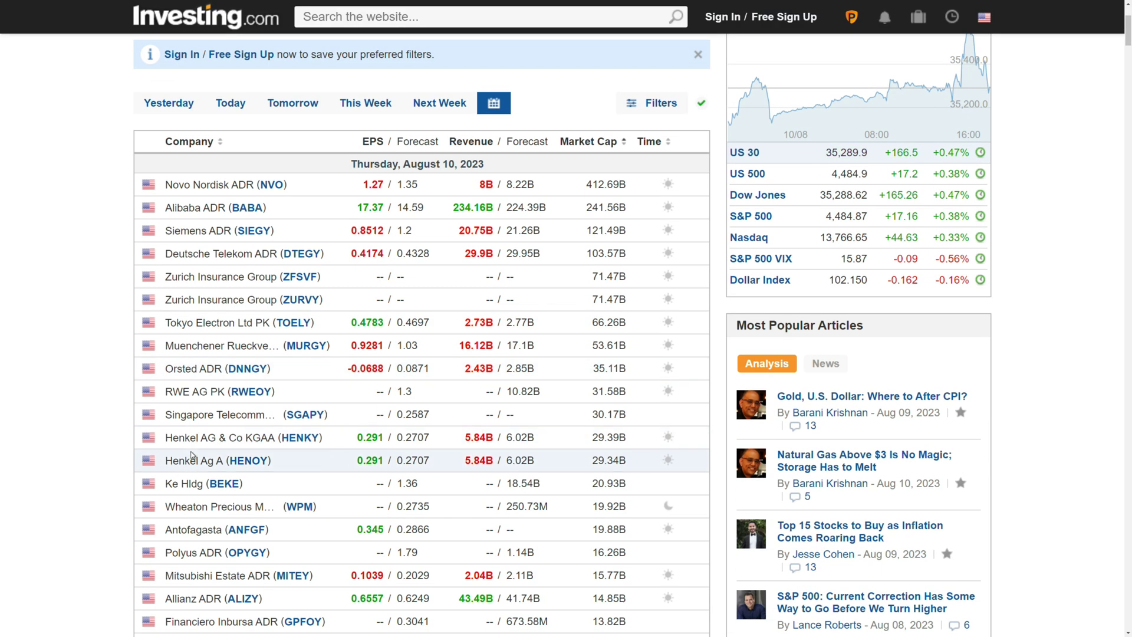
click(366, 102)
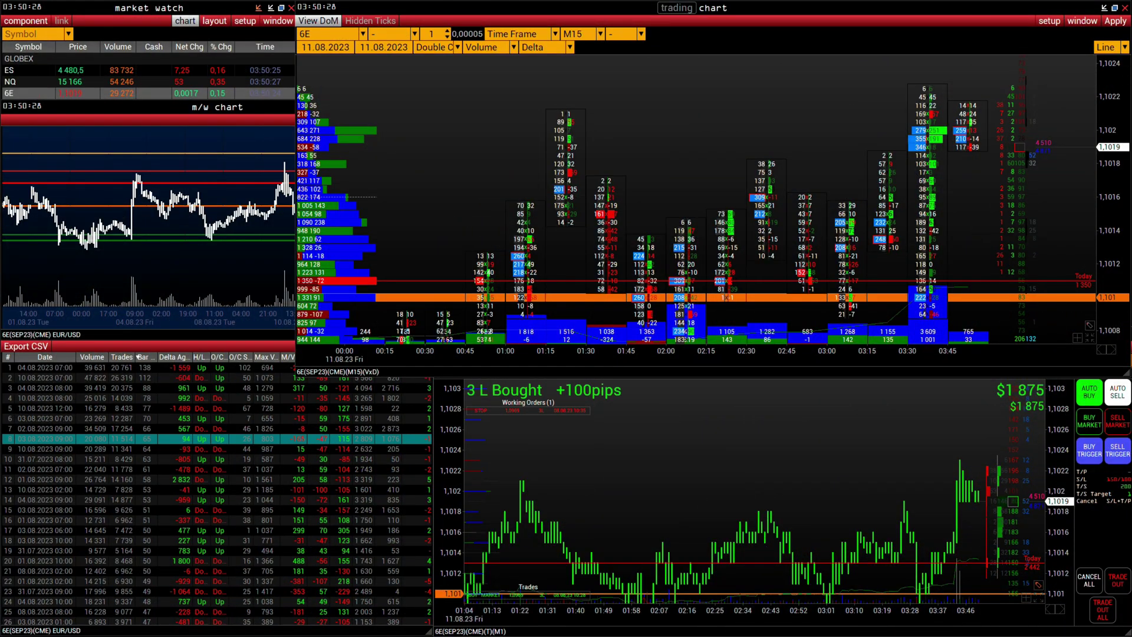
- Switch to VolFix, bring the market watch and cluster search windows to the front, and look through their rows
click(229, 9)
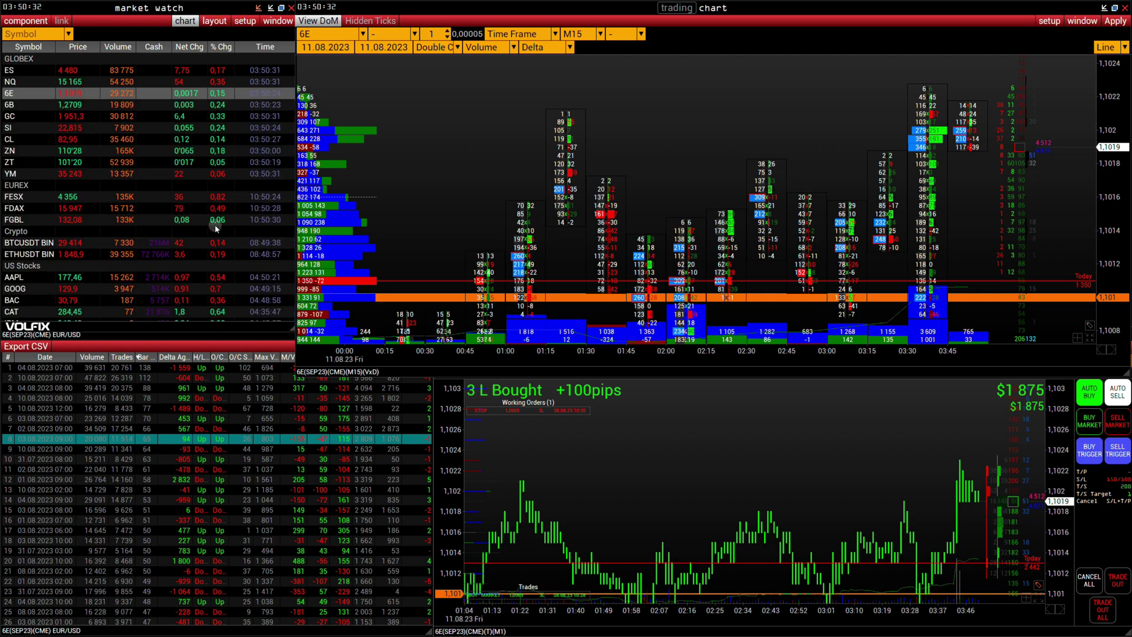
scroll(207, 315, down, 3)
click(206, 480)
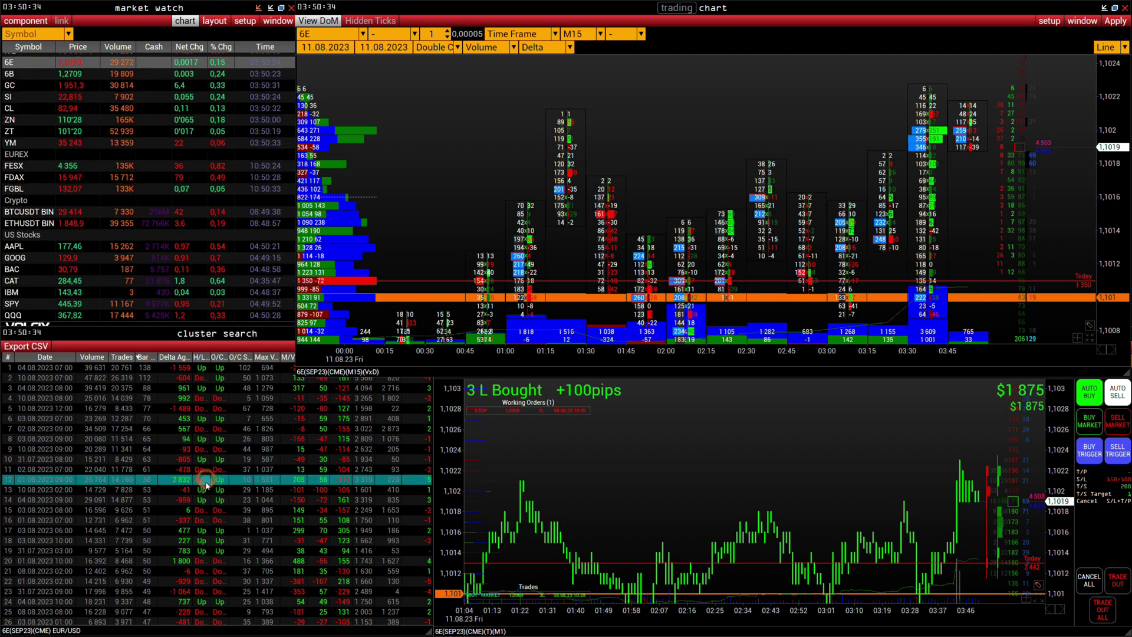
scroll(198, 502, down, 15)
scroll(198, 502, up, 15)
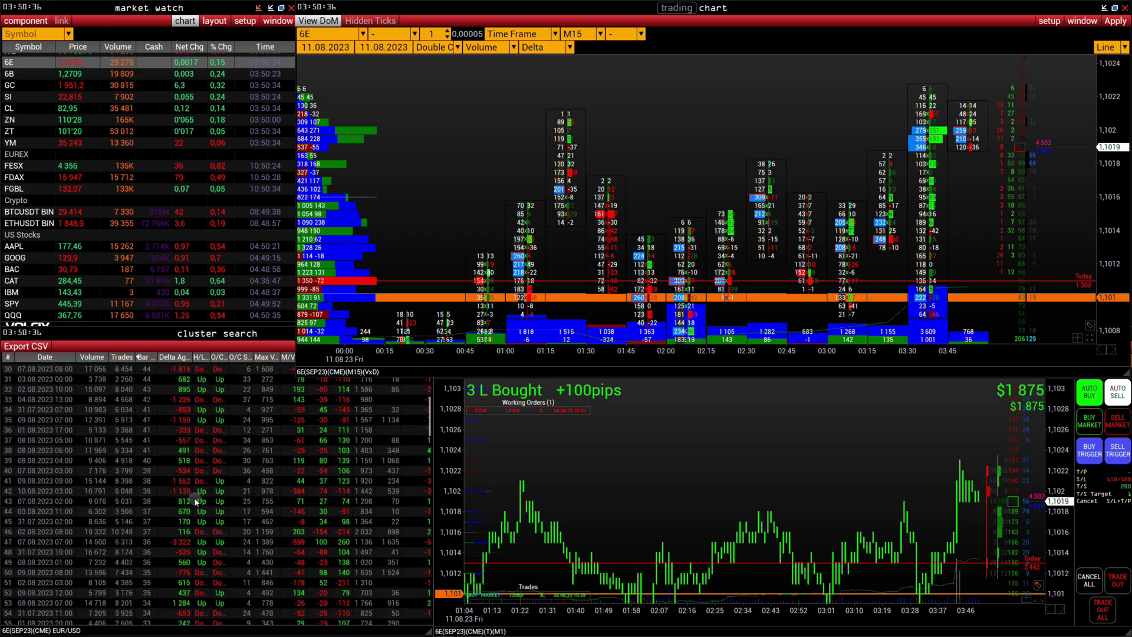
scroll(242, 509, down, 8)
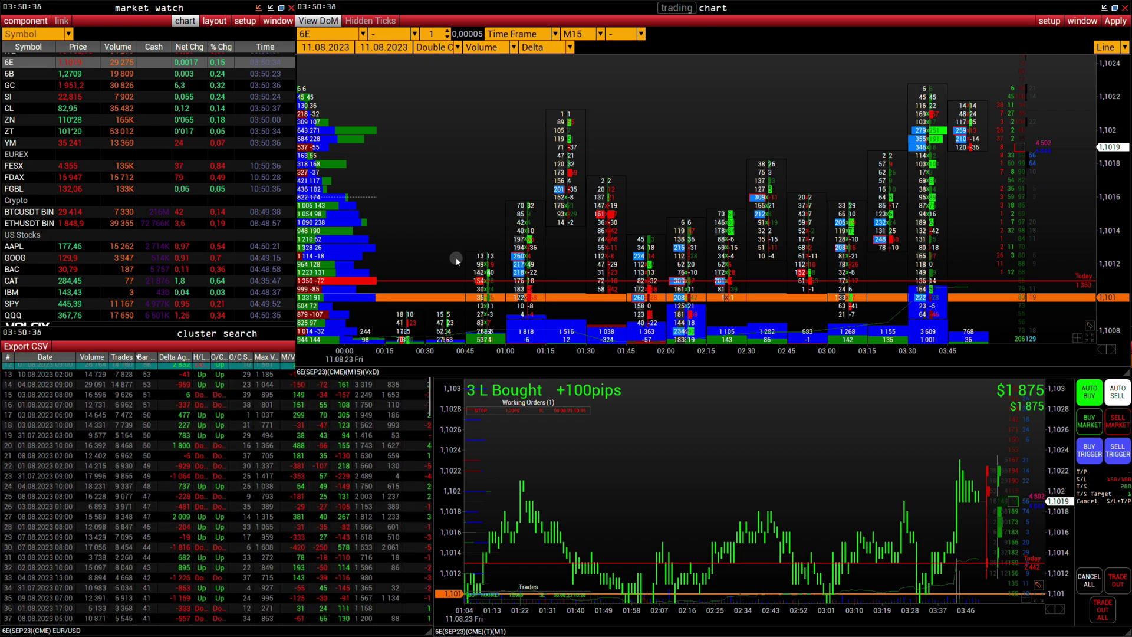
- Place a price alert at about 1,1023 on the 6E M15 cluster chart, just above the highest cluster
drag(695, 152, 587, 145)
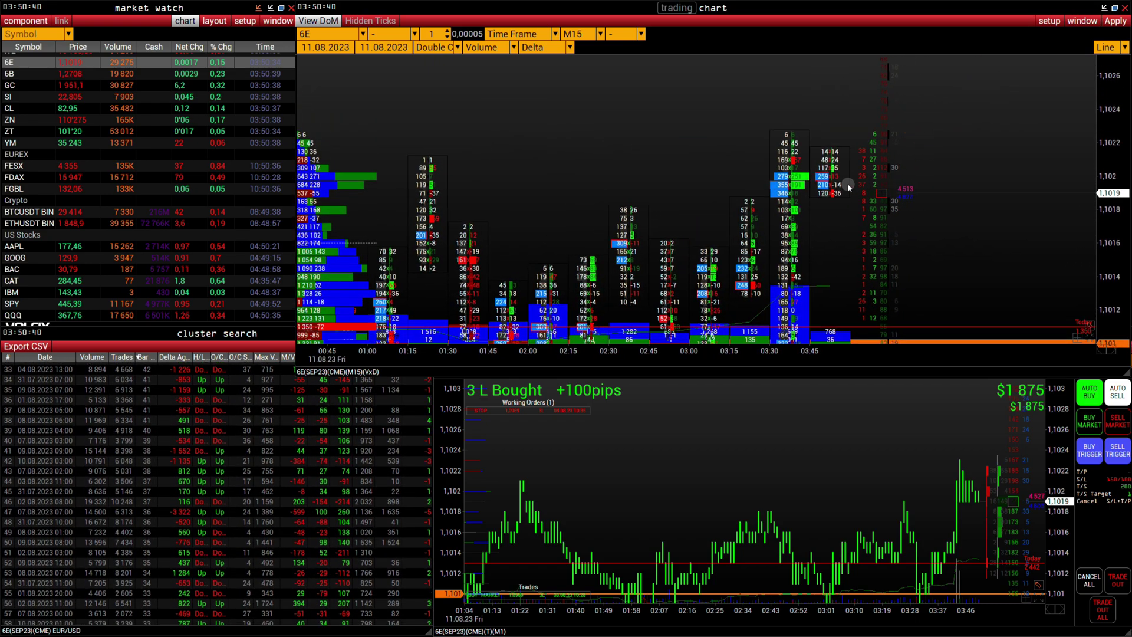
scroll(848, 183, up, 3)
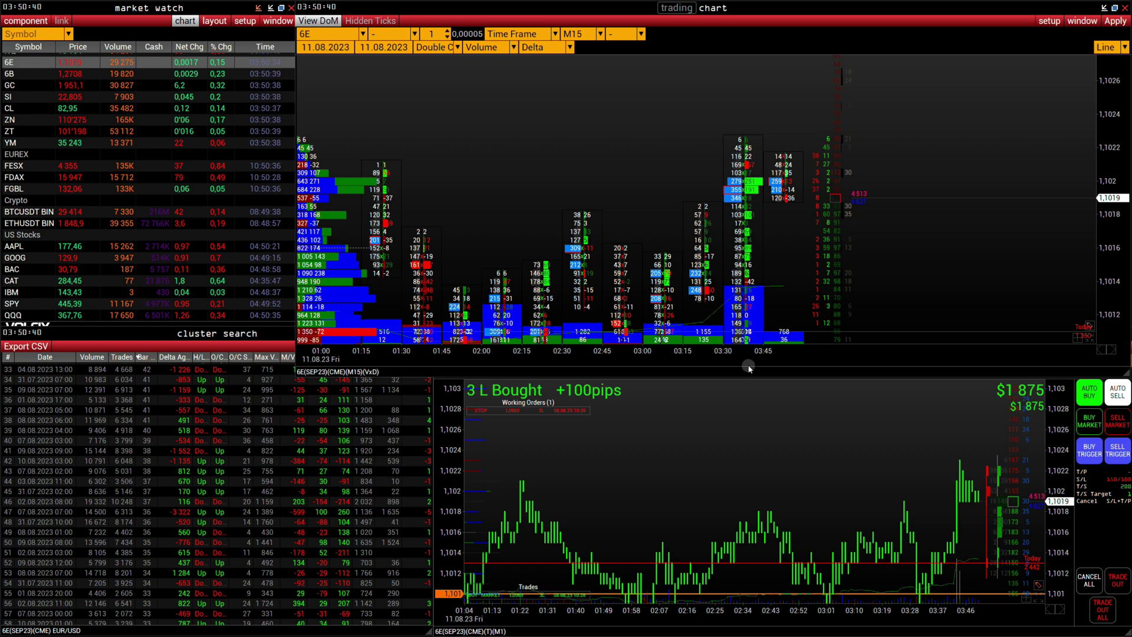
click(1120, 47)
click(1112, 112)
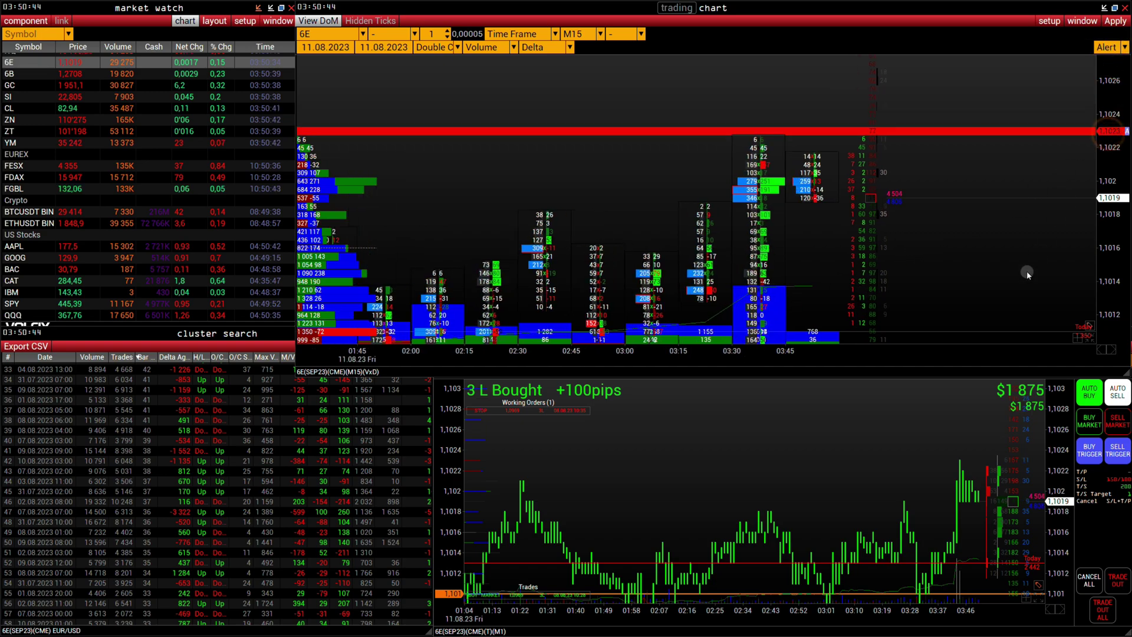
drag(1027, 274, 973, 278)
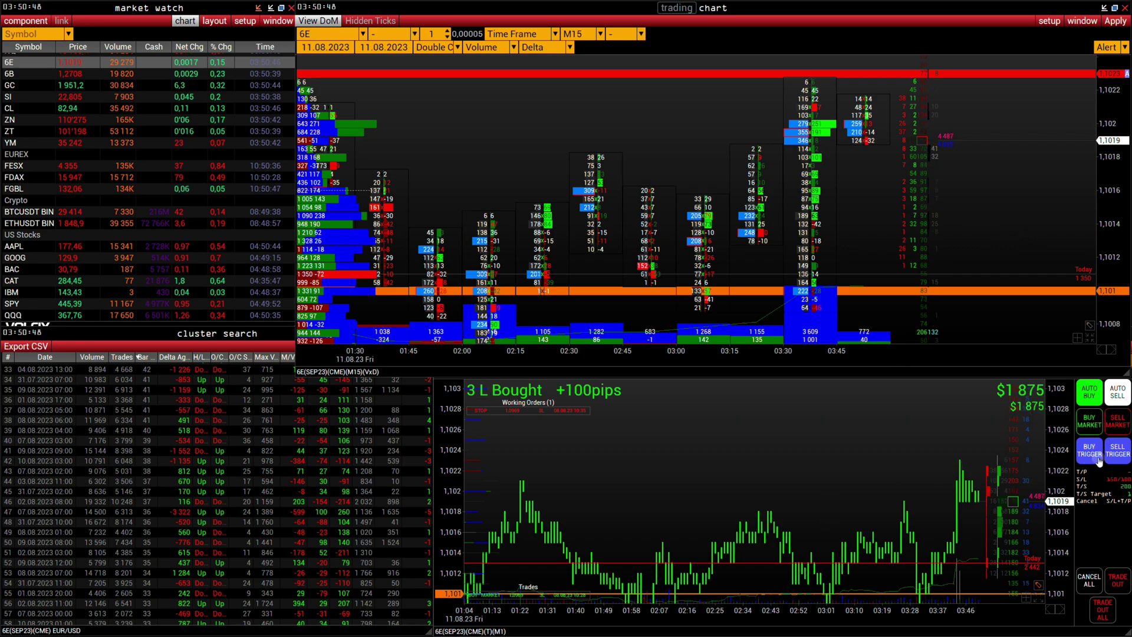
- Apply the bracket order settings, and draft a 3-lot 6E buy stop order at 1,1026 but decline to send it
click(1090, 484)
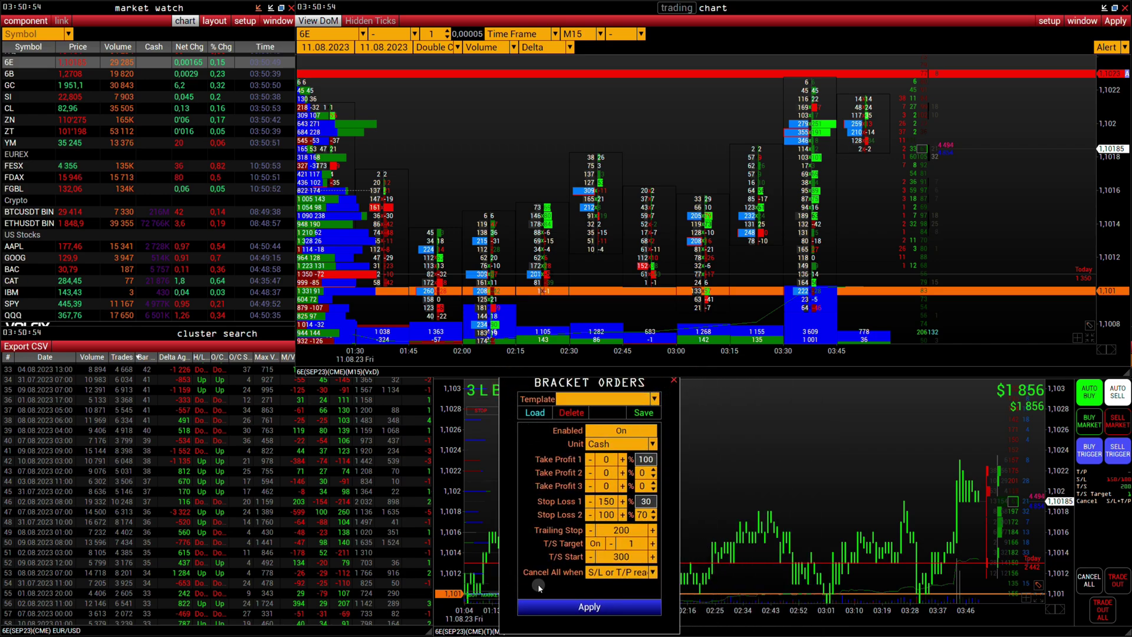
click(623, 614)
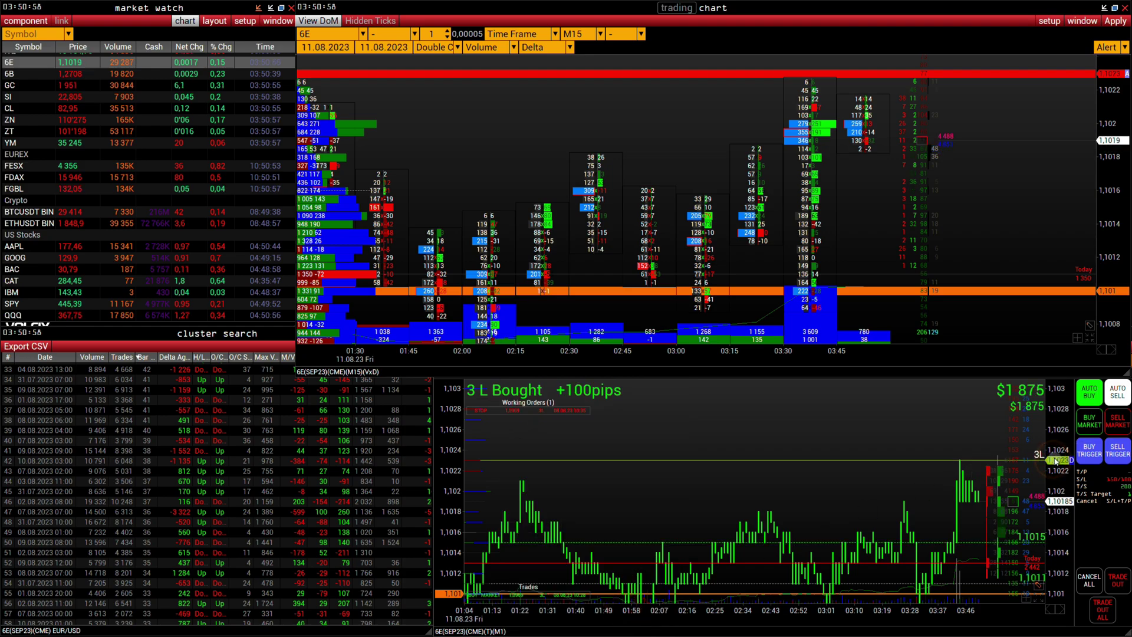
drag(1056, 460, 1056, 429)
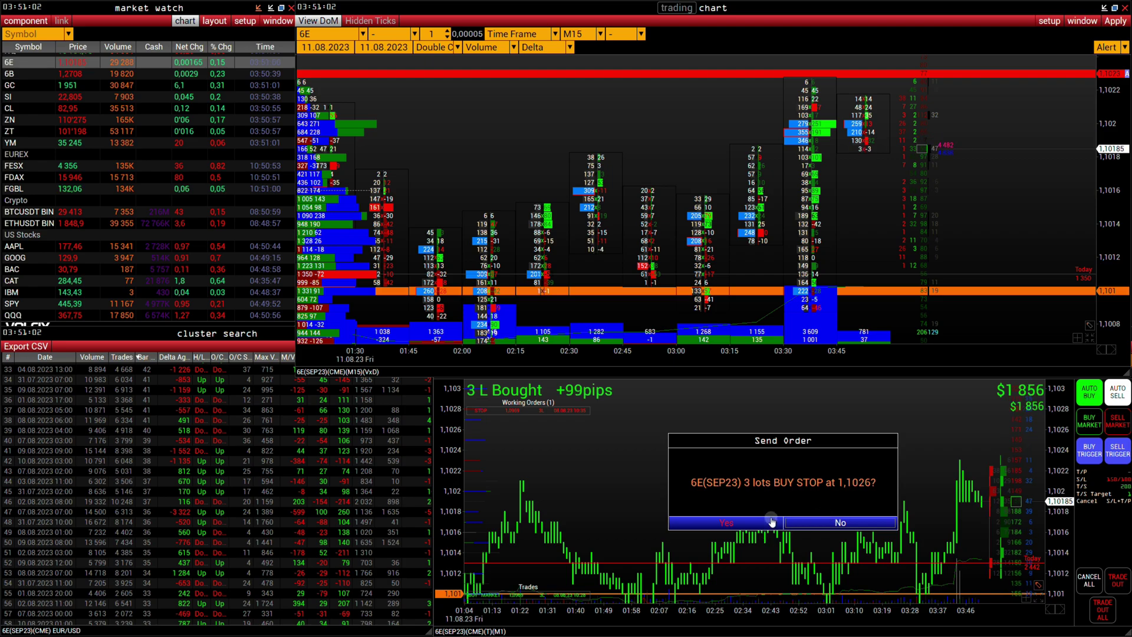
click(808, 523)
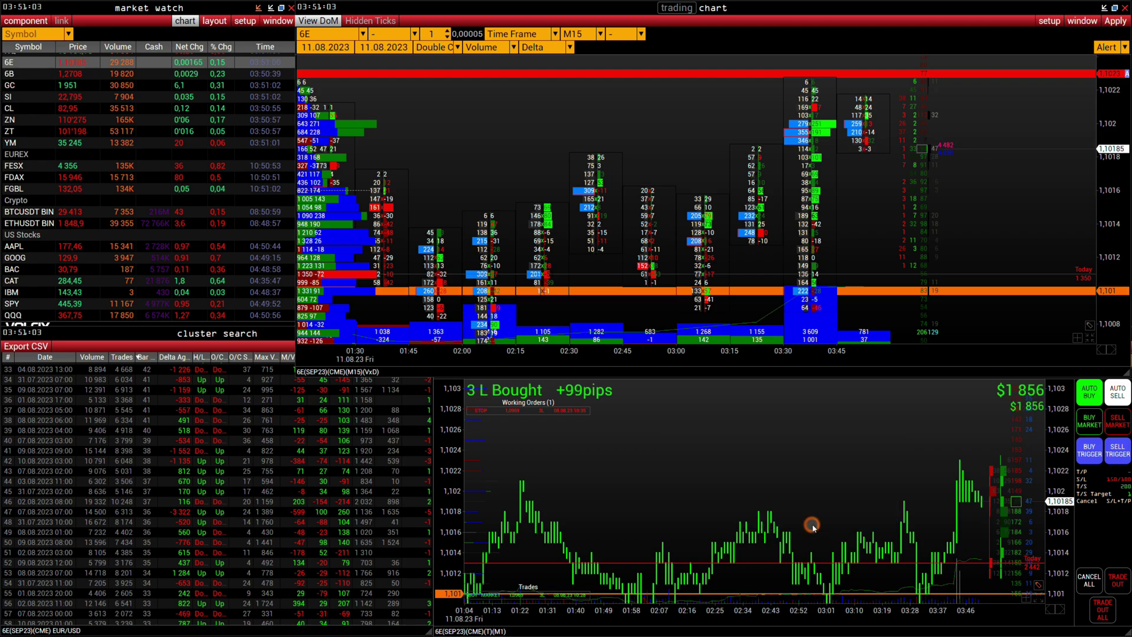
- Switch order placement to automatic sell and submit a 6E sell order at about 1,1026 from the chart's price scale
click(1120, 392)
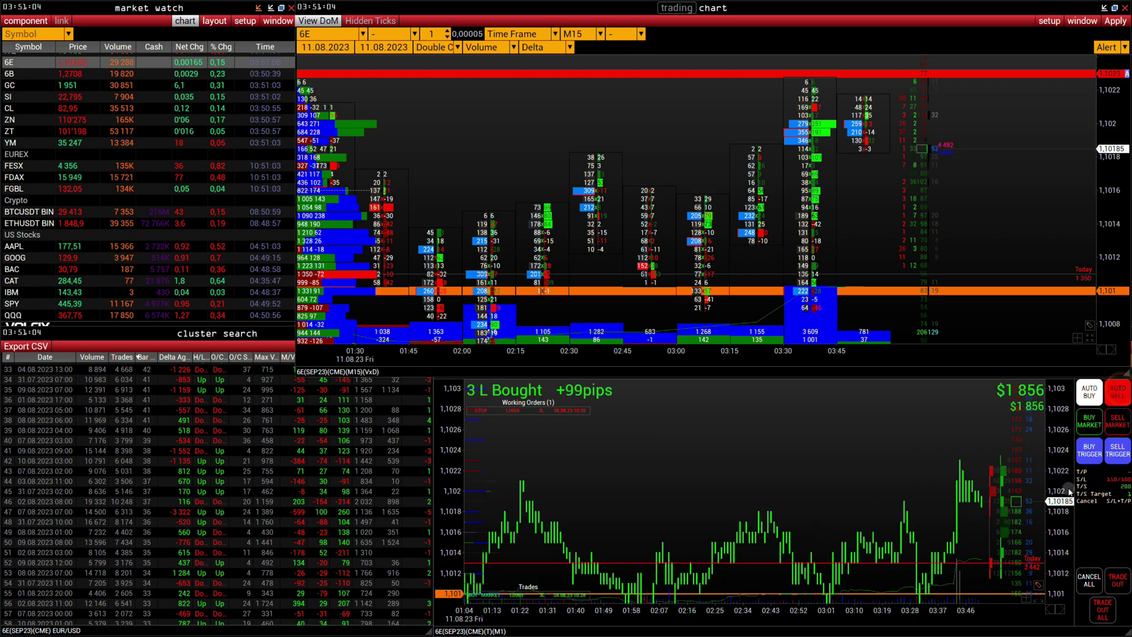
click(1059, 429)
click(765, 519)
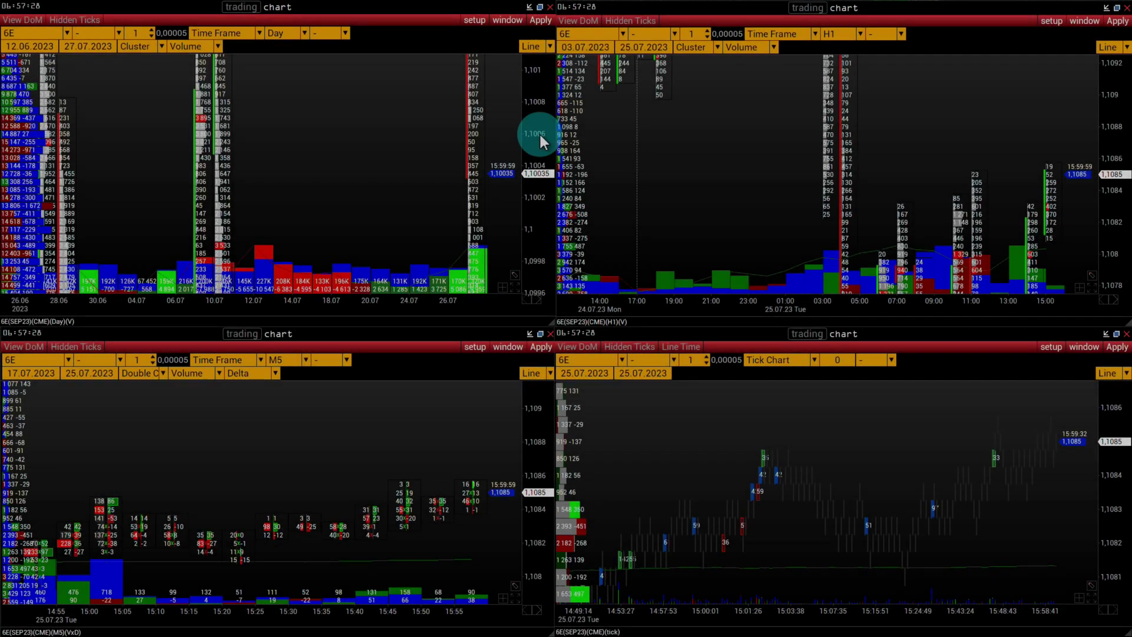
- Compress the price and time scales of the 6E Day and M5 charts to show more of their price history
drag(540, 136, 539, 158)
drag(342, 301, 336, 126)
drag(533, 413, 533, 419)
drag(412, 613, 374, 619)
drag(535, 471, 538, 450)
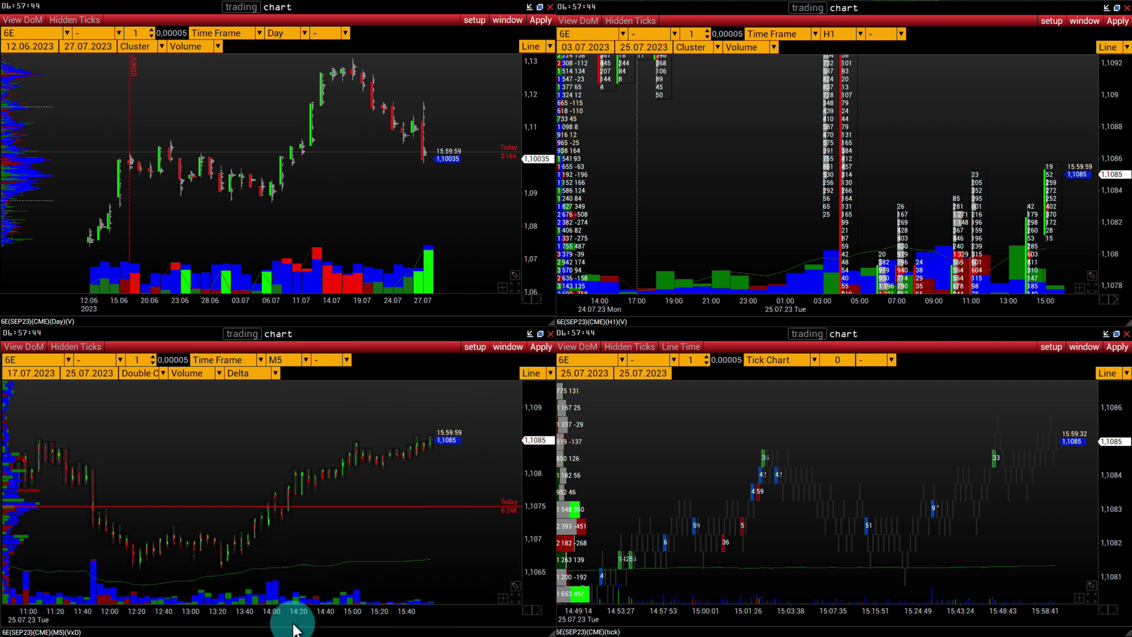
drag(293, 626, 303, 609)
drag(531, 439, 528, 447)
drag(354, 611, 374, 609)
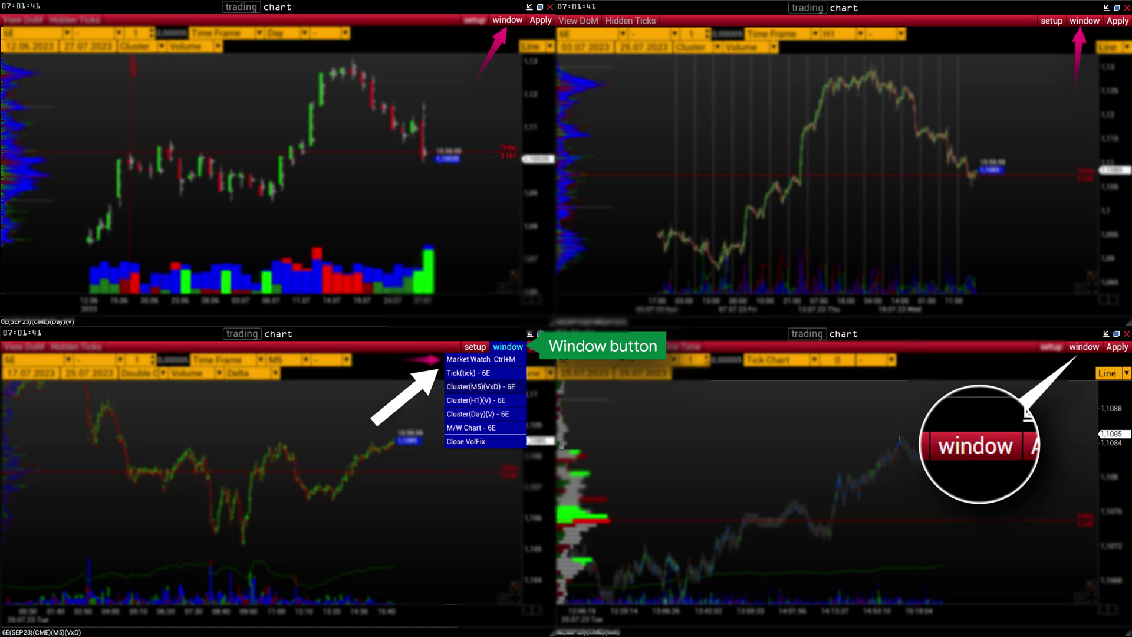
- Bring up the market watch window and open its list of saved layouts
key(ctrl+m)
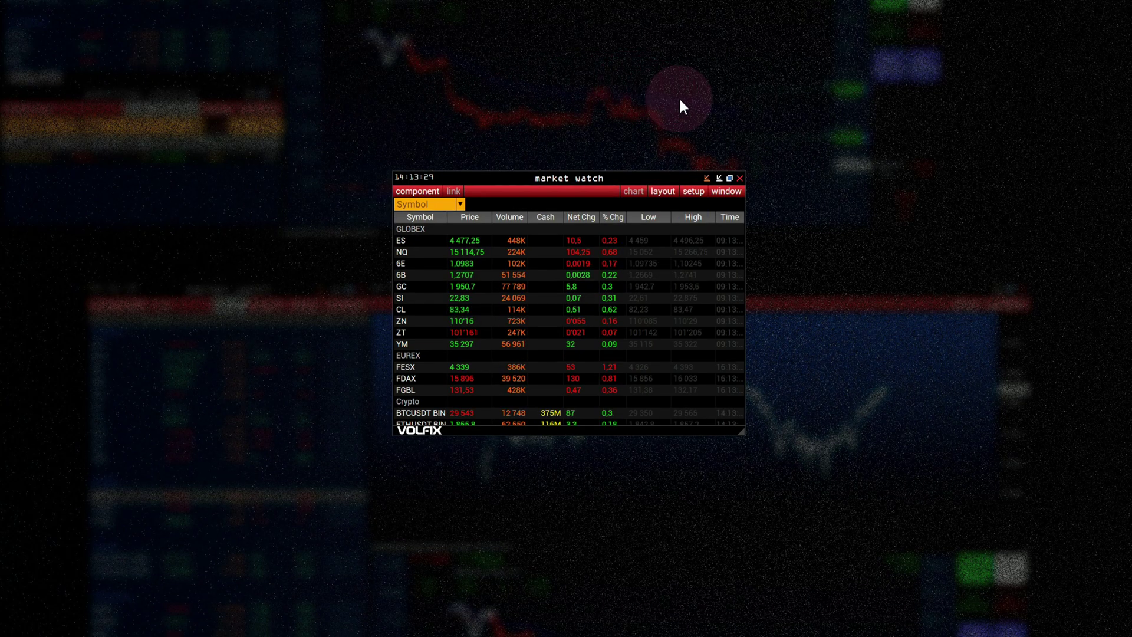
click(664, 192)
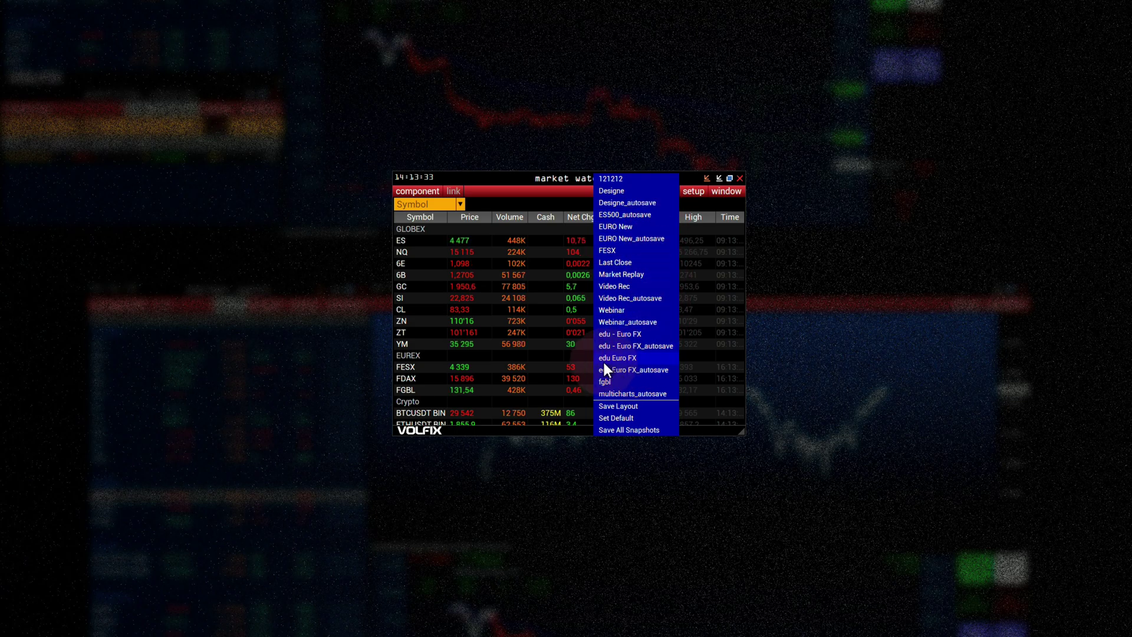